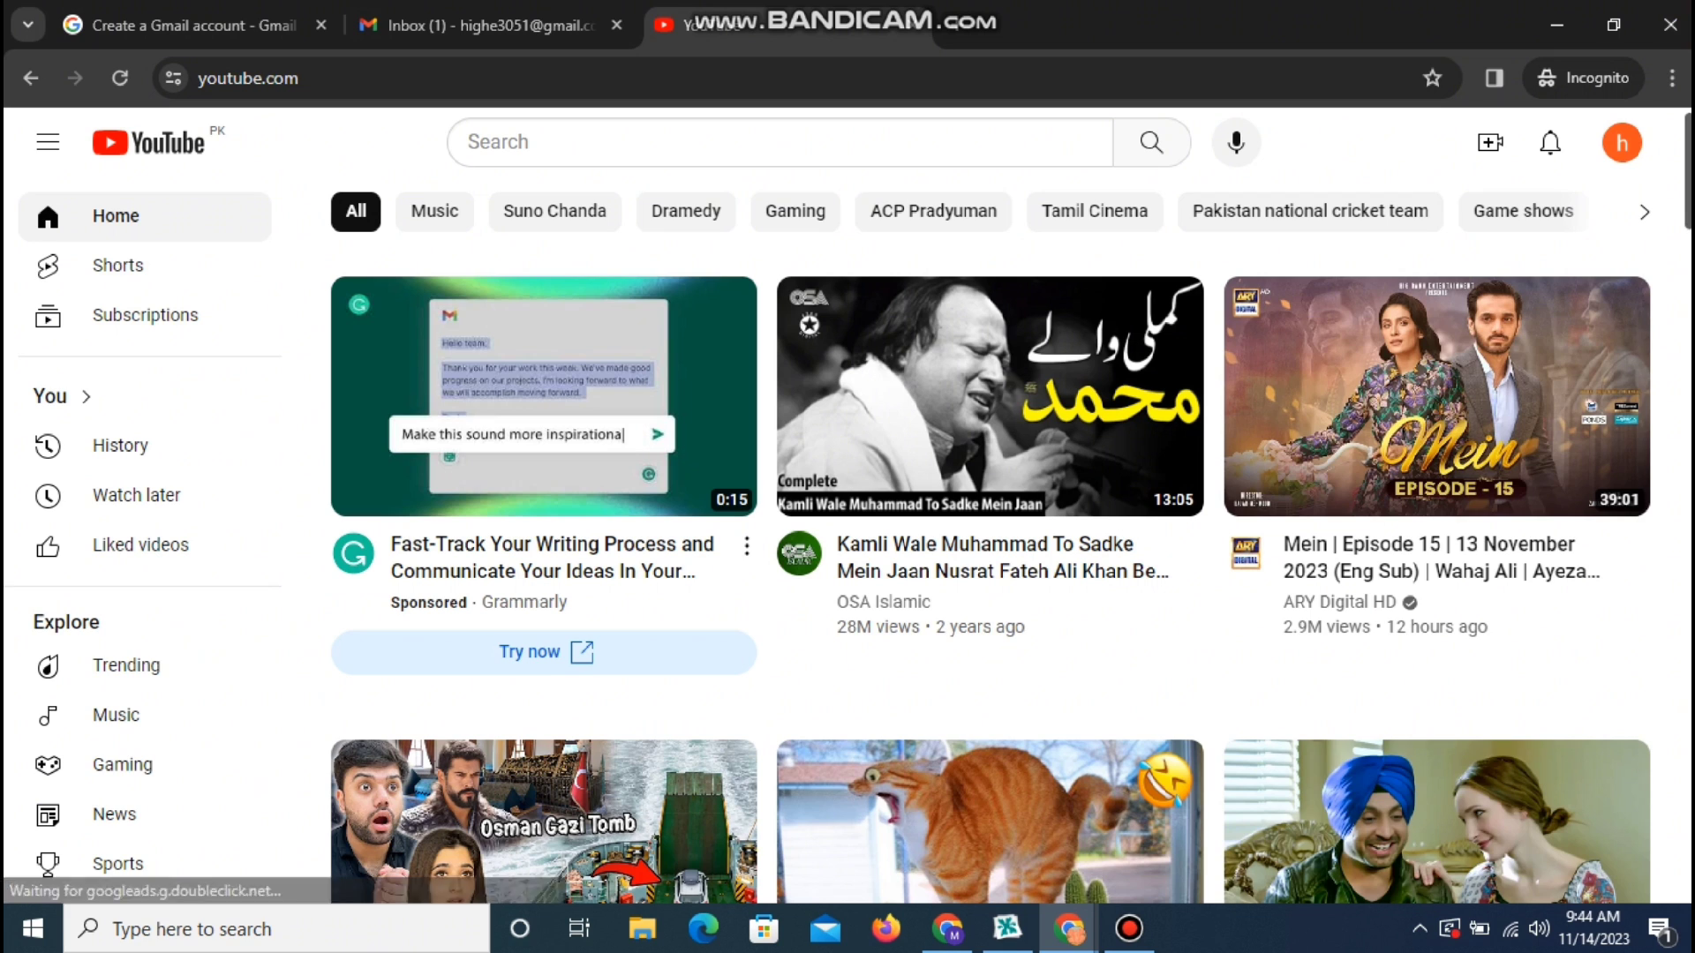
# Create the YouTube channel with the suggested name and handle through YouTube Studio, and dismiss the welcome and dark theme notices.
pyautogui.click(1622, 143)
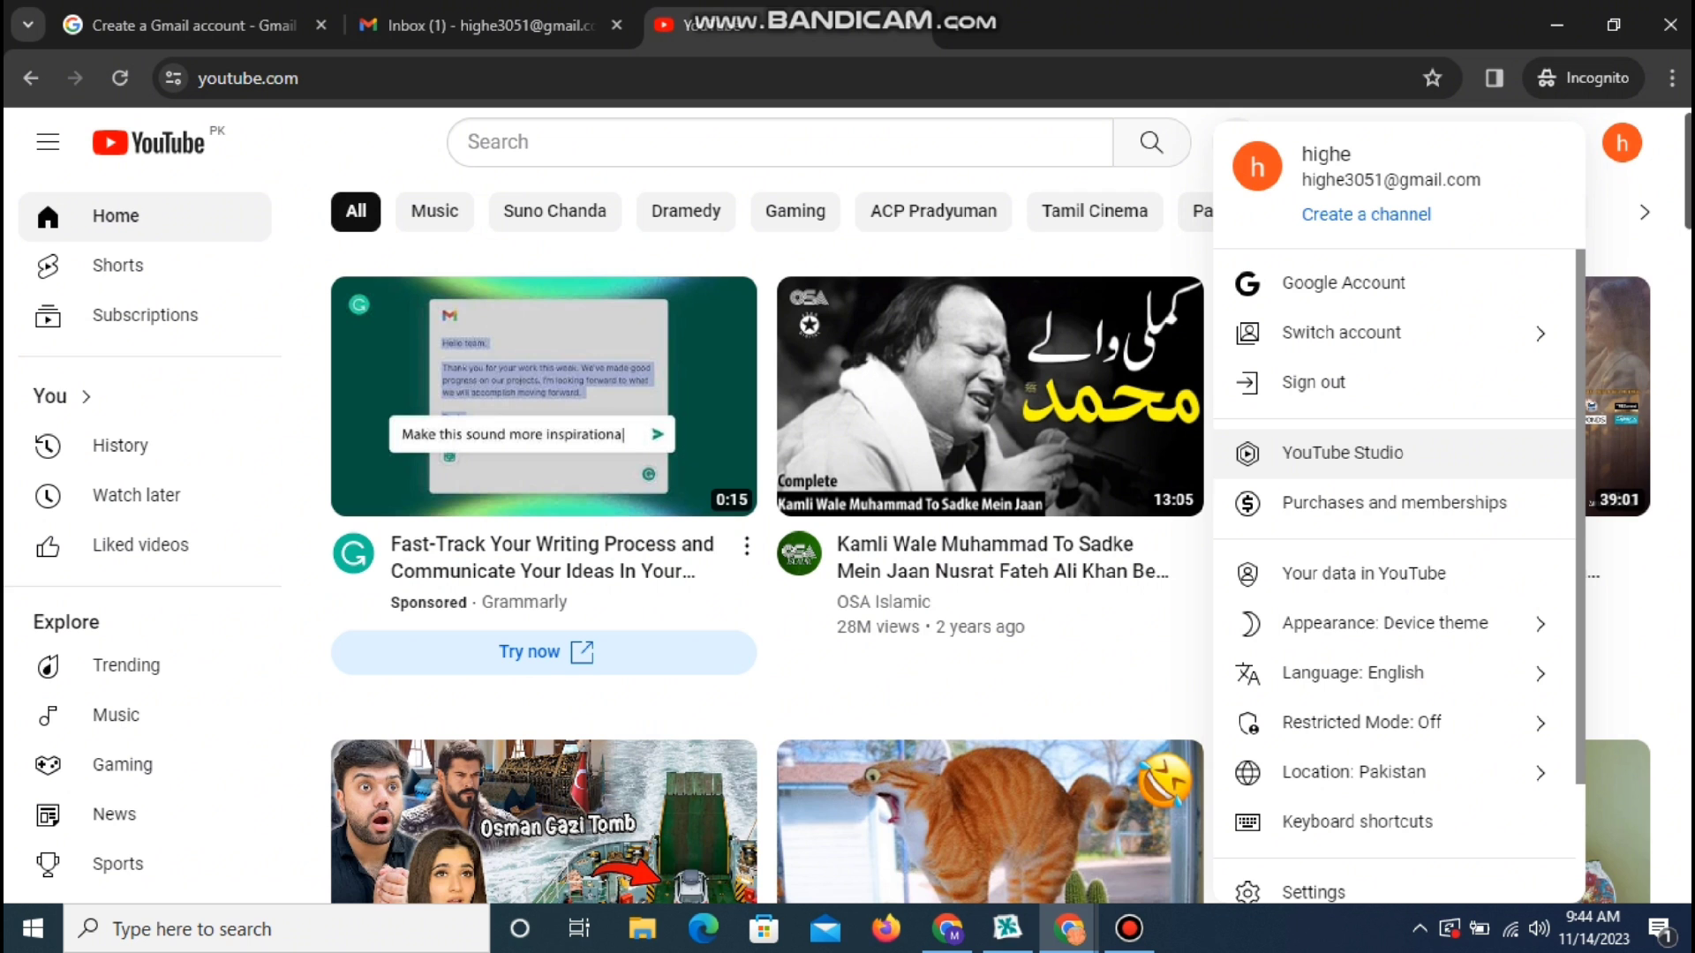
pyautogui.click(1343, 454)
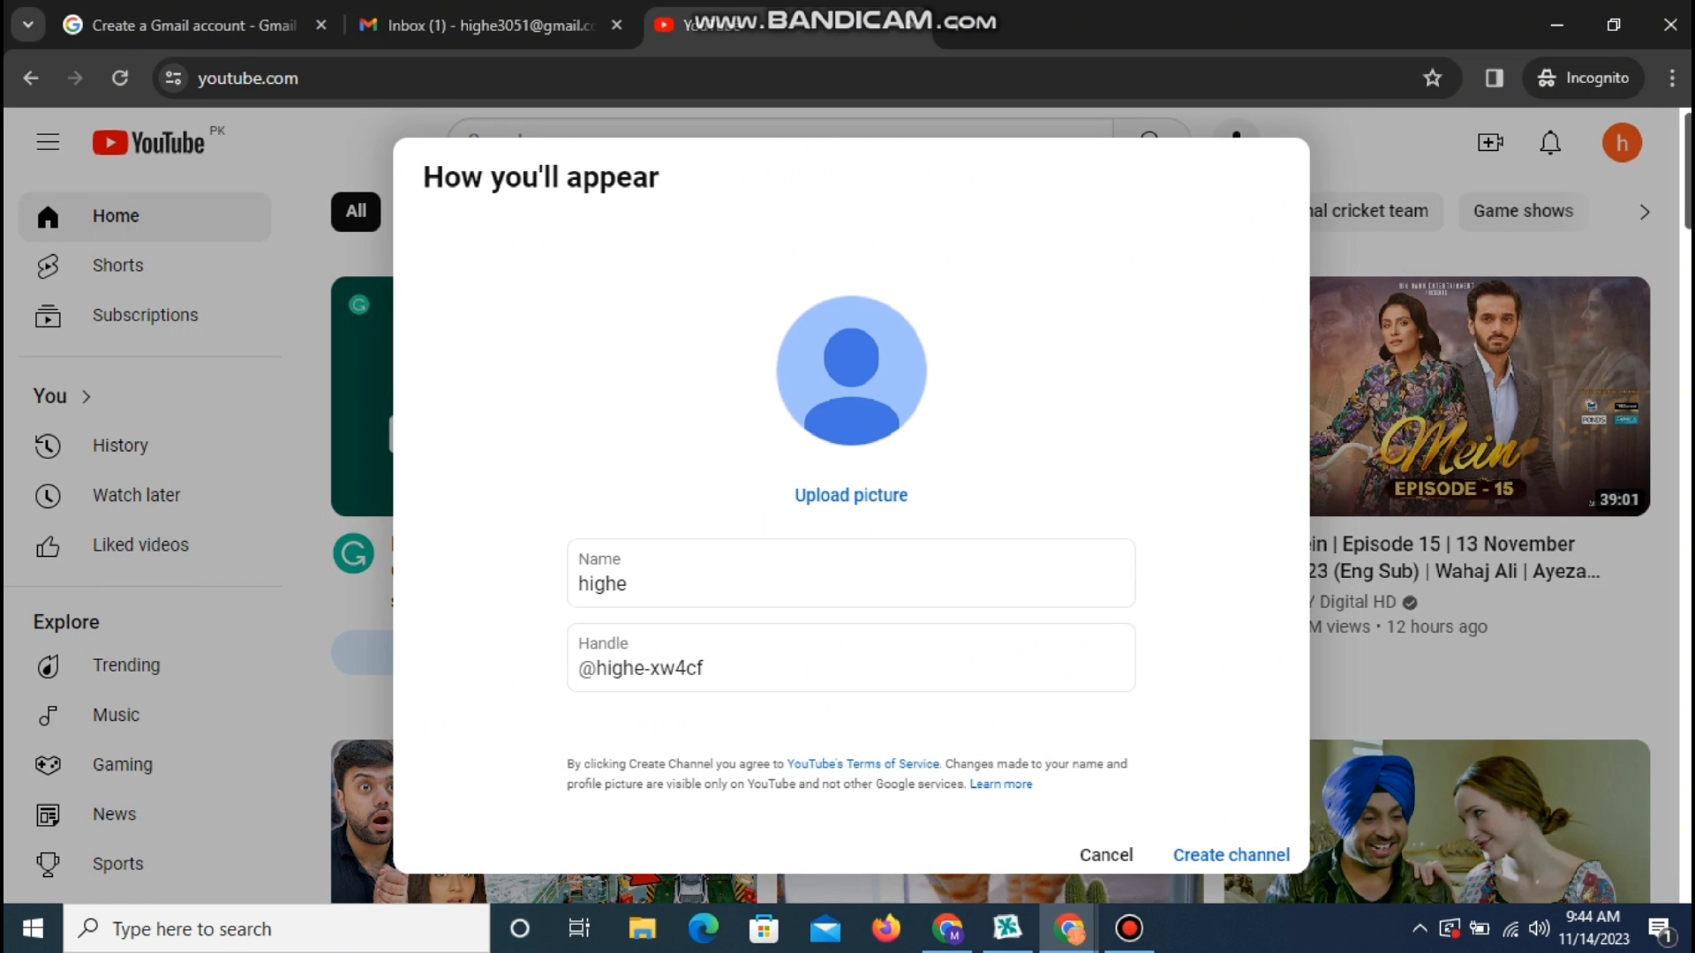
pyautogui.click(1231, 855)
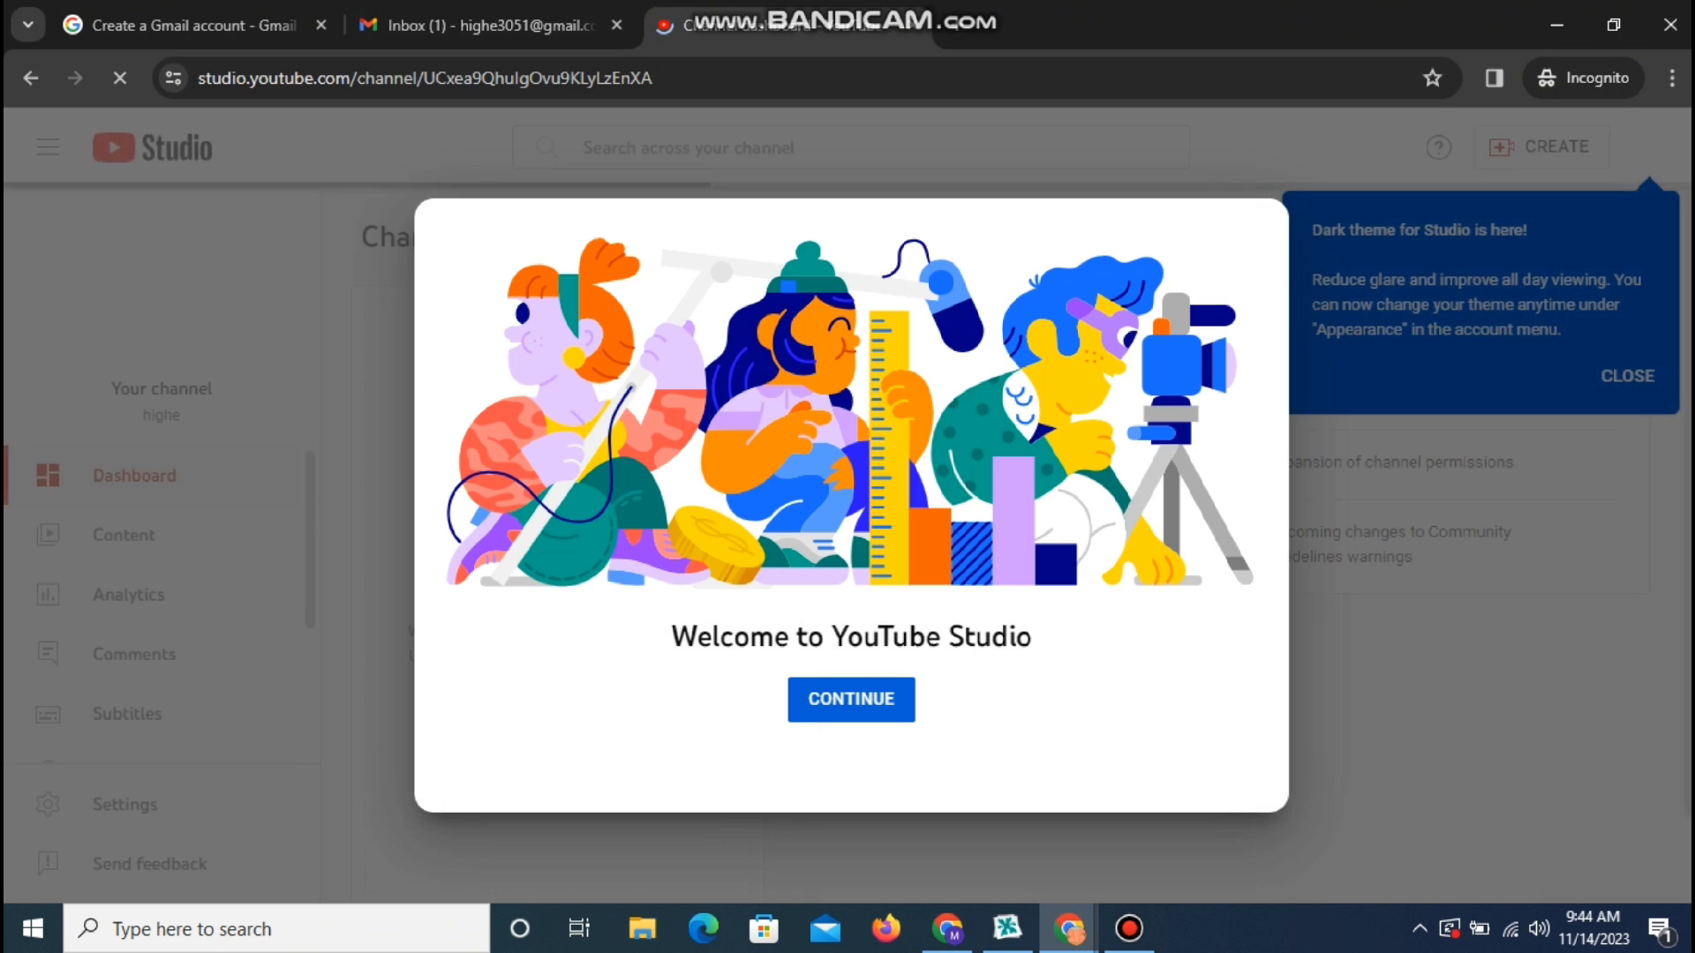
pyautogui.click(878, 704)
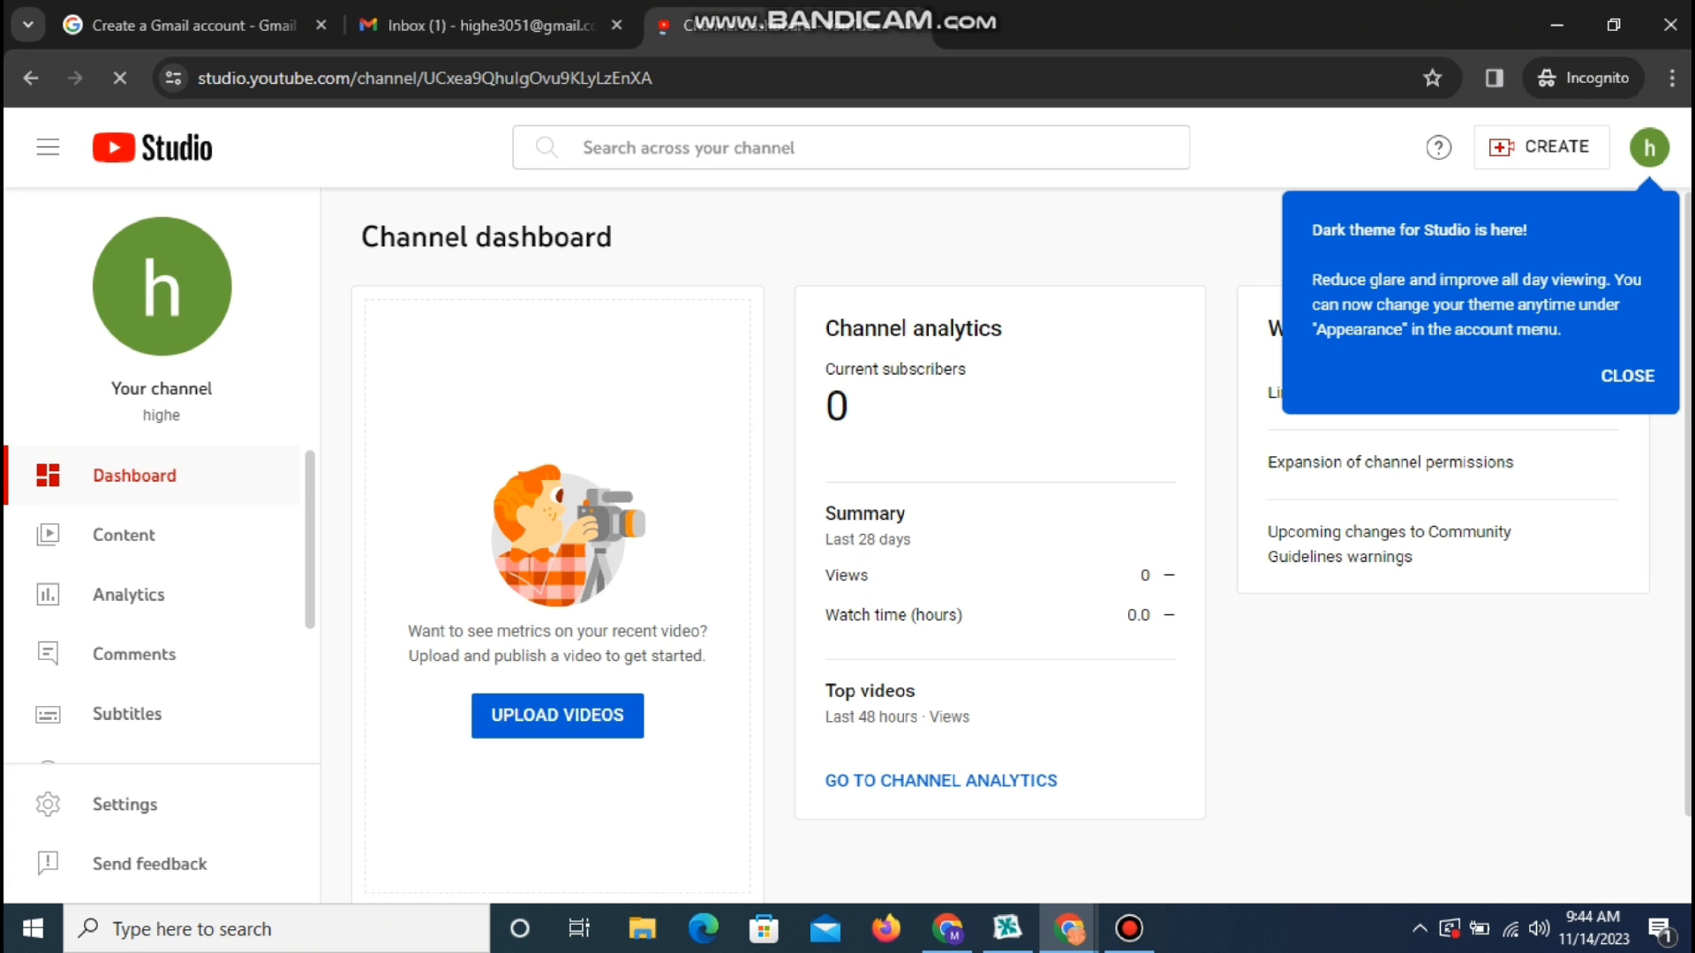
pyautogui.click(1640, 367)
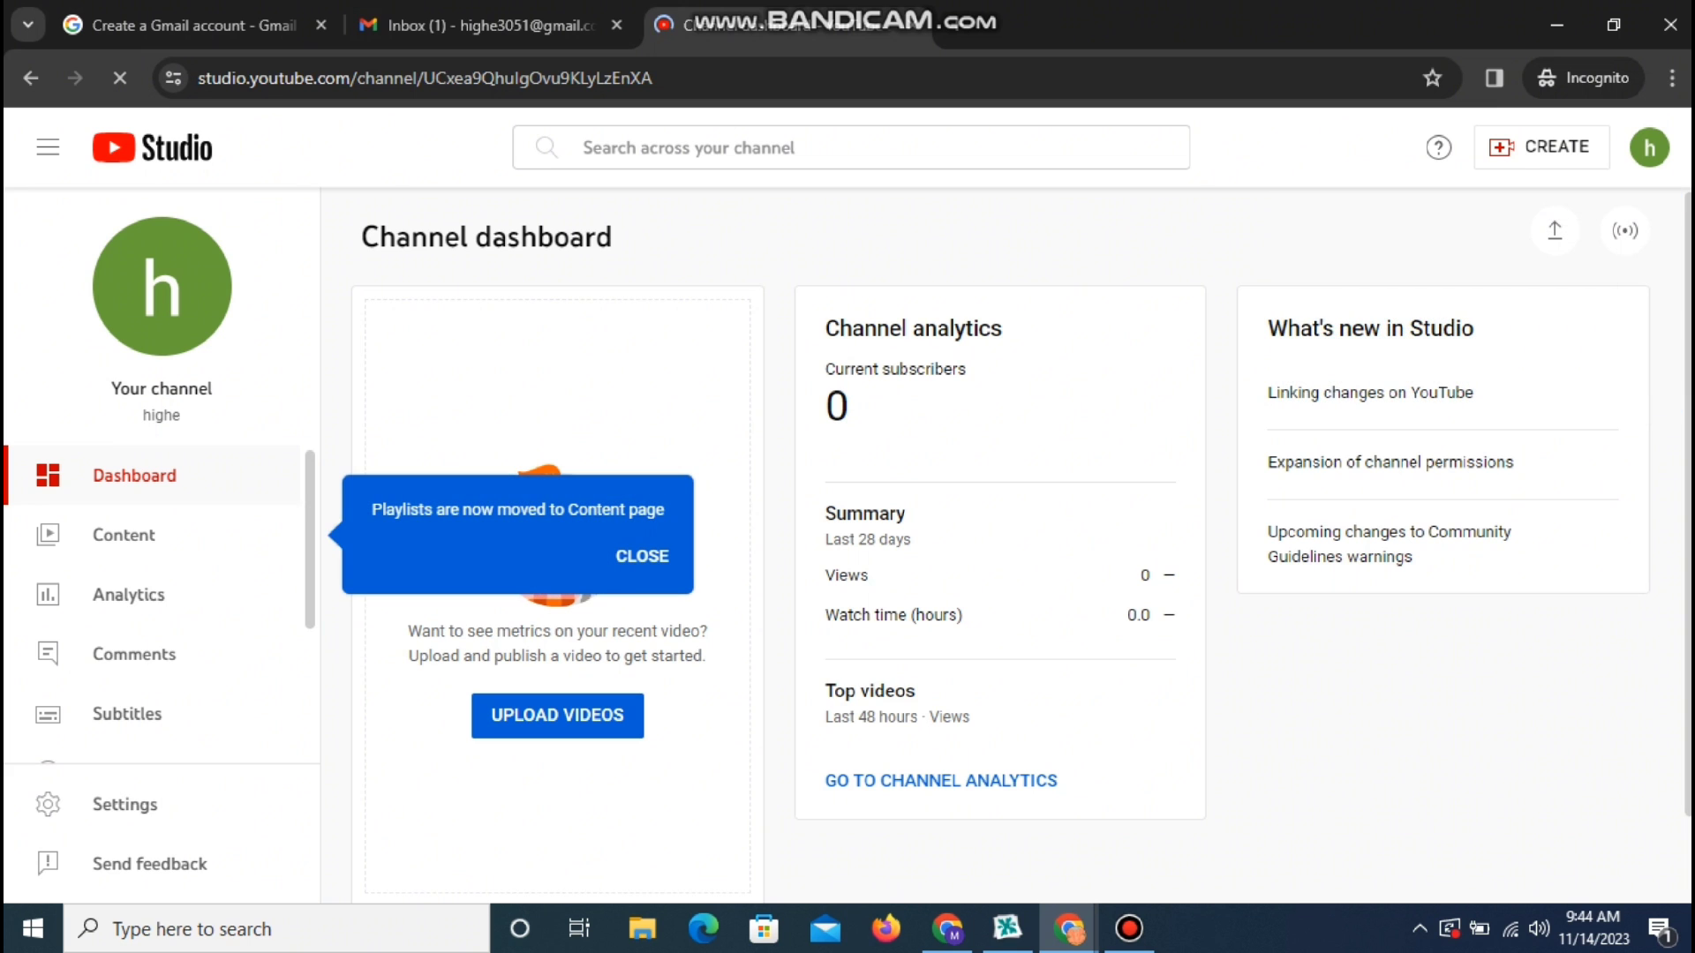
# Examine the Earn page's partner program benefits and the requirements for joining.
pyautogui.scroll(-3, 159, 547)
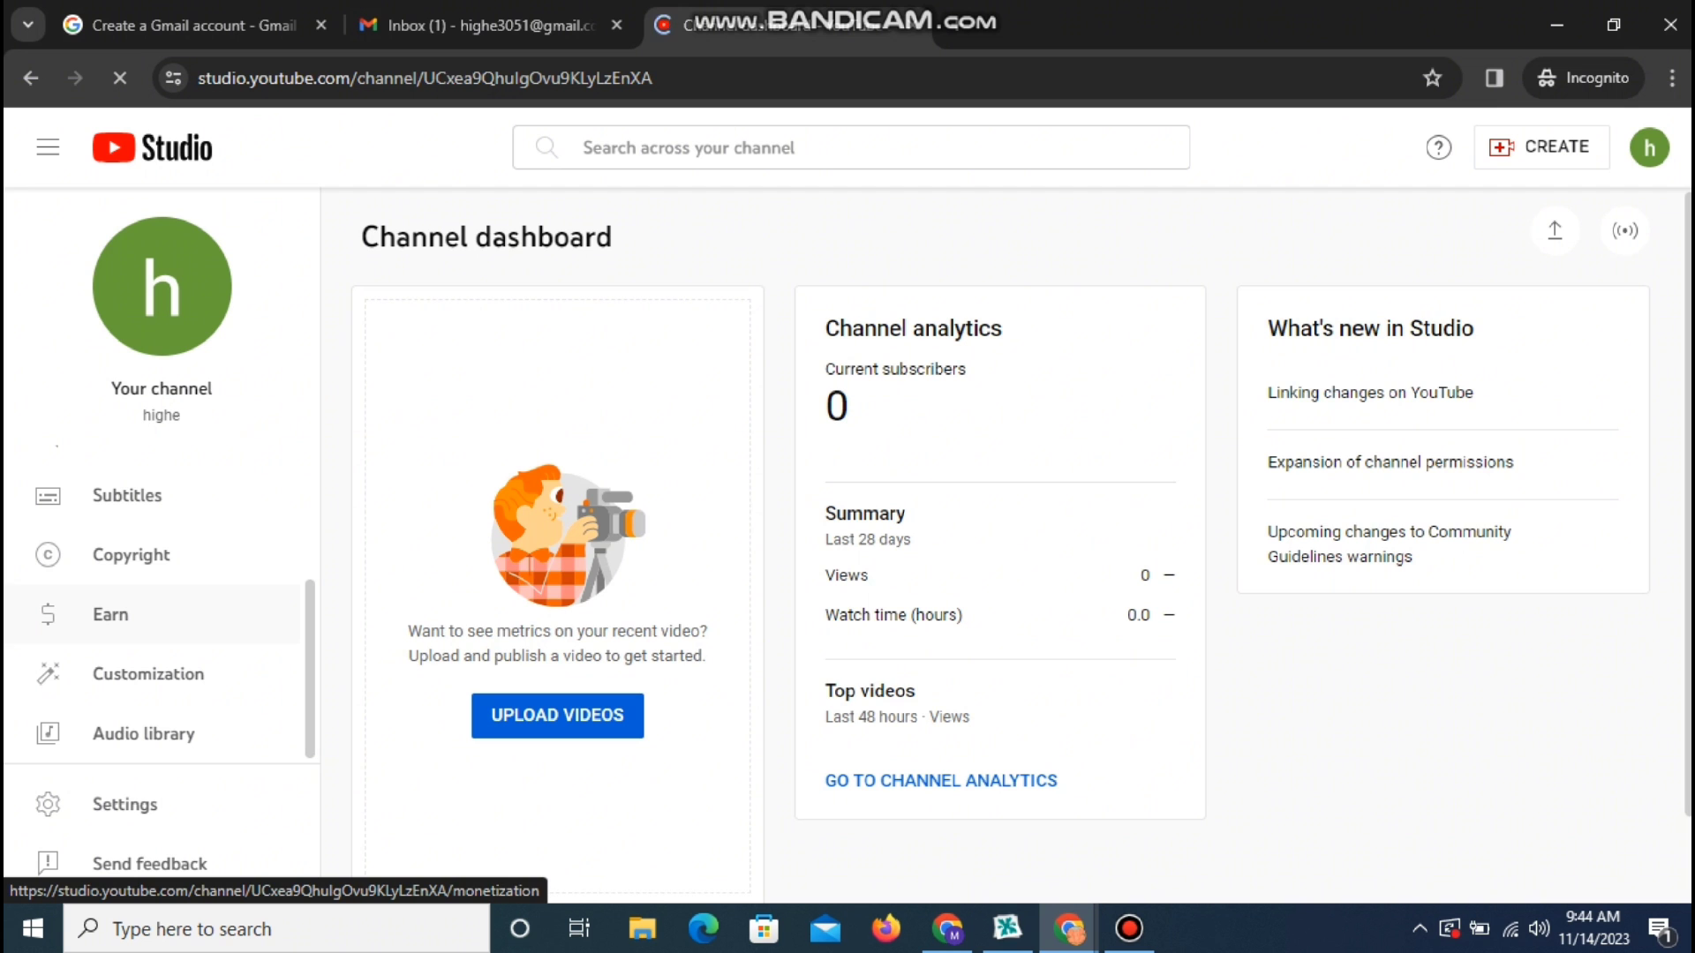
pyautogui.click(111, 614)
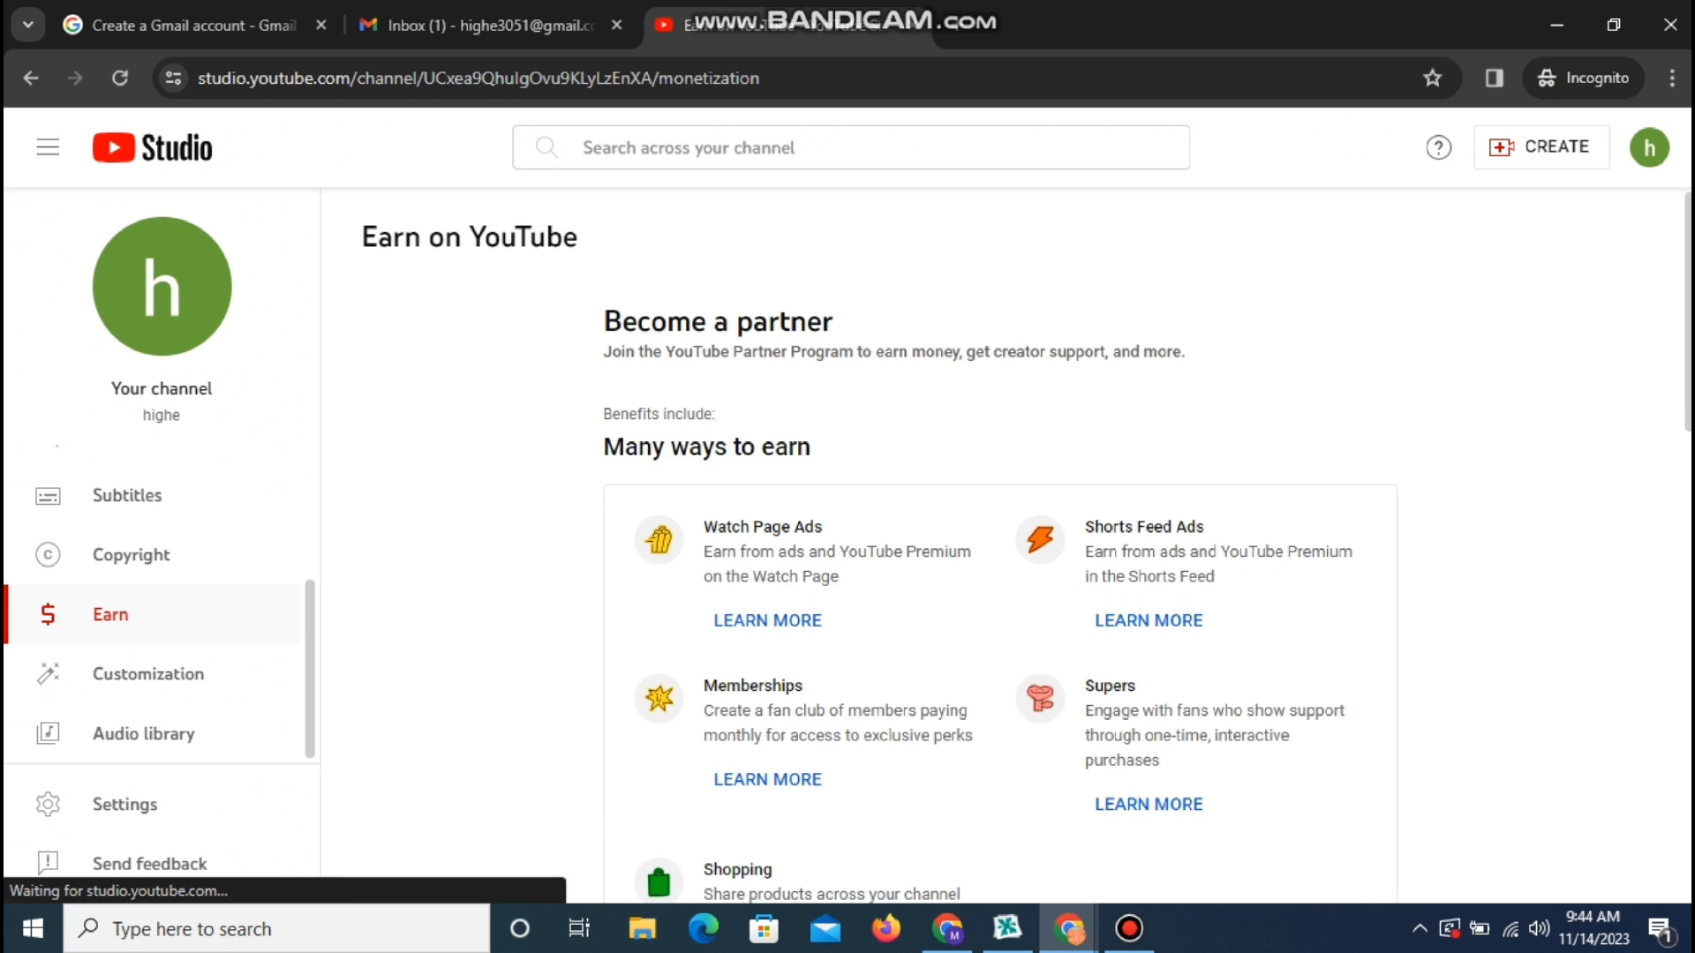
pyautogui.scroll(-7, 998, 530)
pyautogui.scroll(-6, 997, 547)
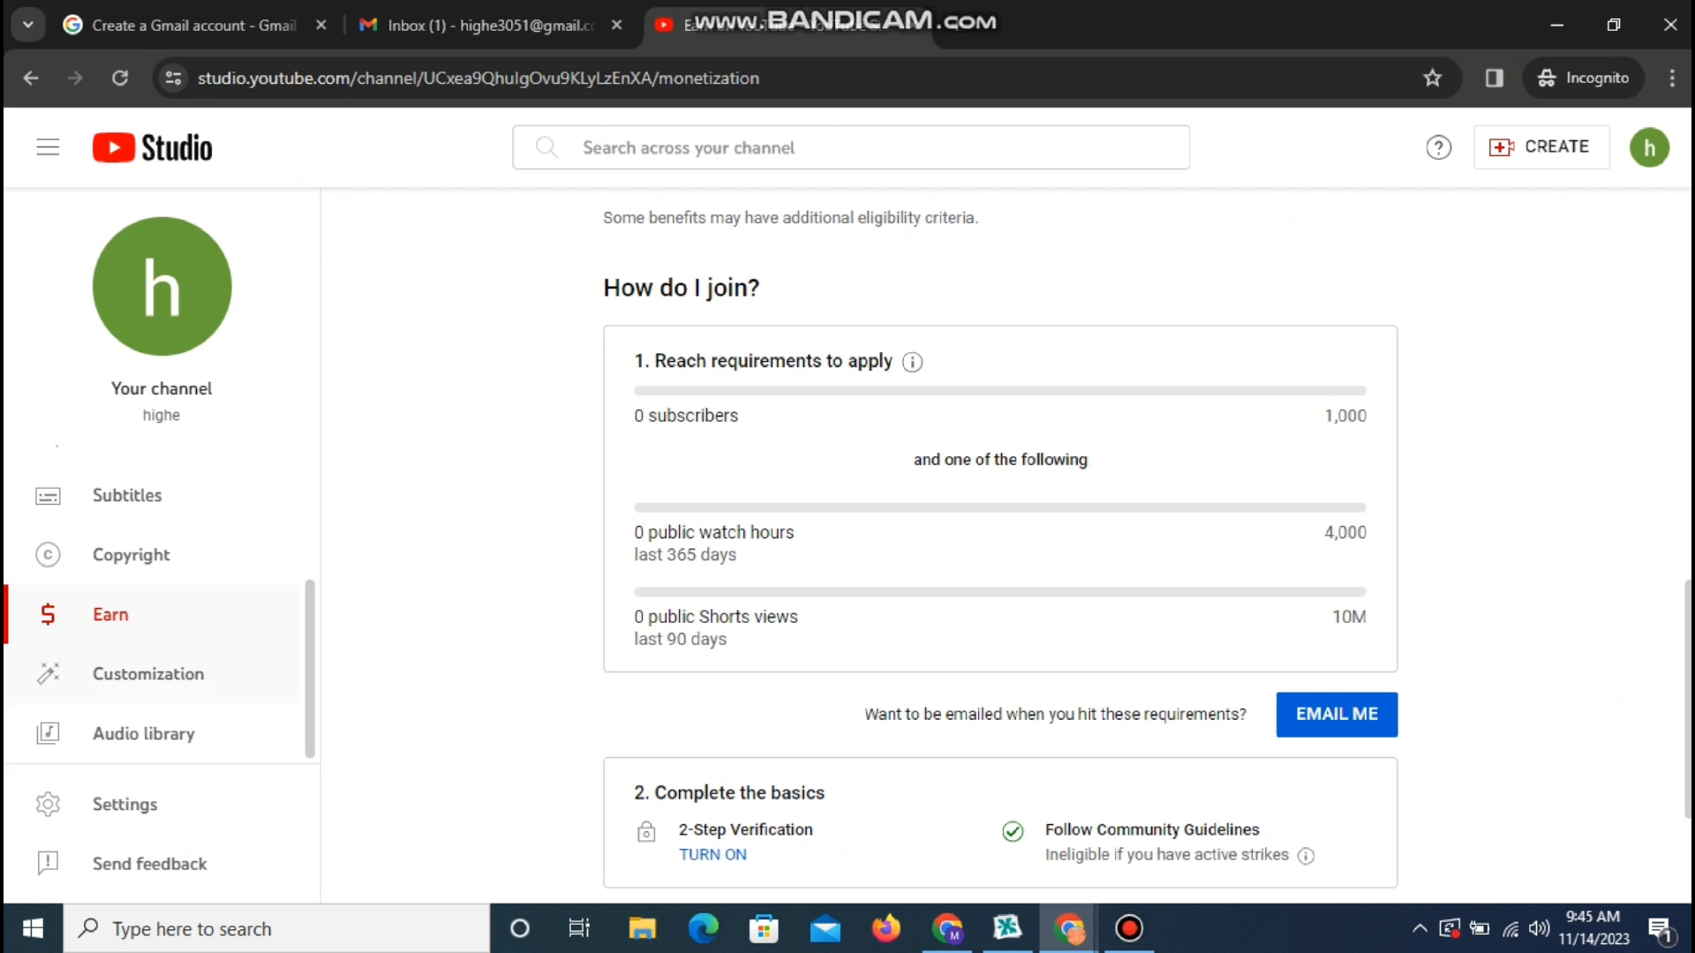
pyautogui.scroll(3, 132, 637)
pyautogui.scroll(-3, 133, 637)
# Set the channel's country of residence to Pakistan in the channel's basic info settings.
pyautogui.click(124, 804)
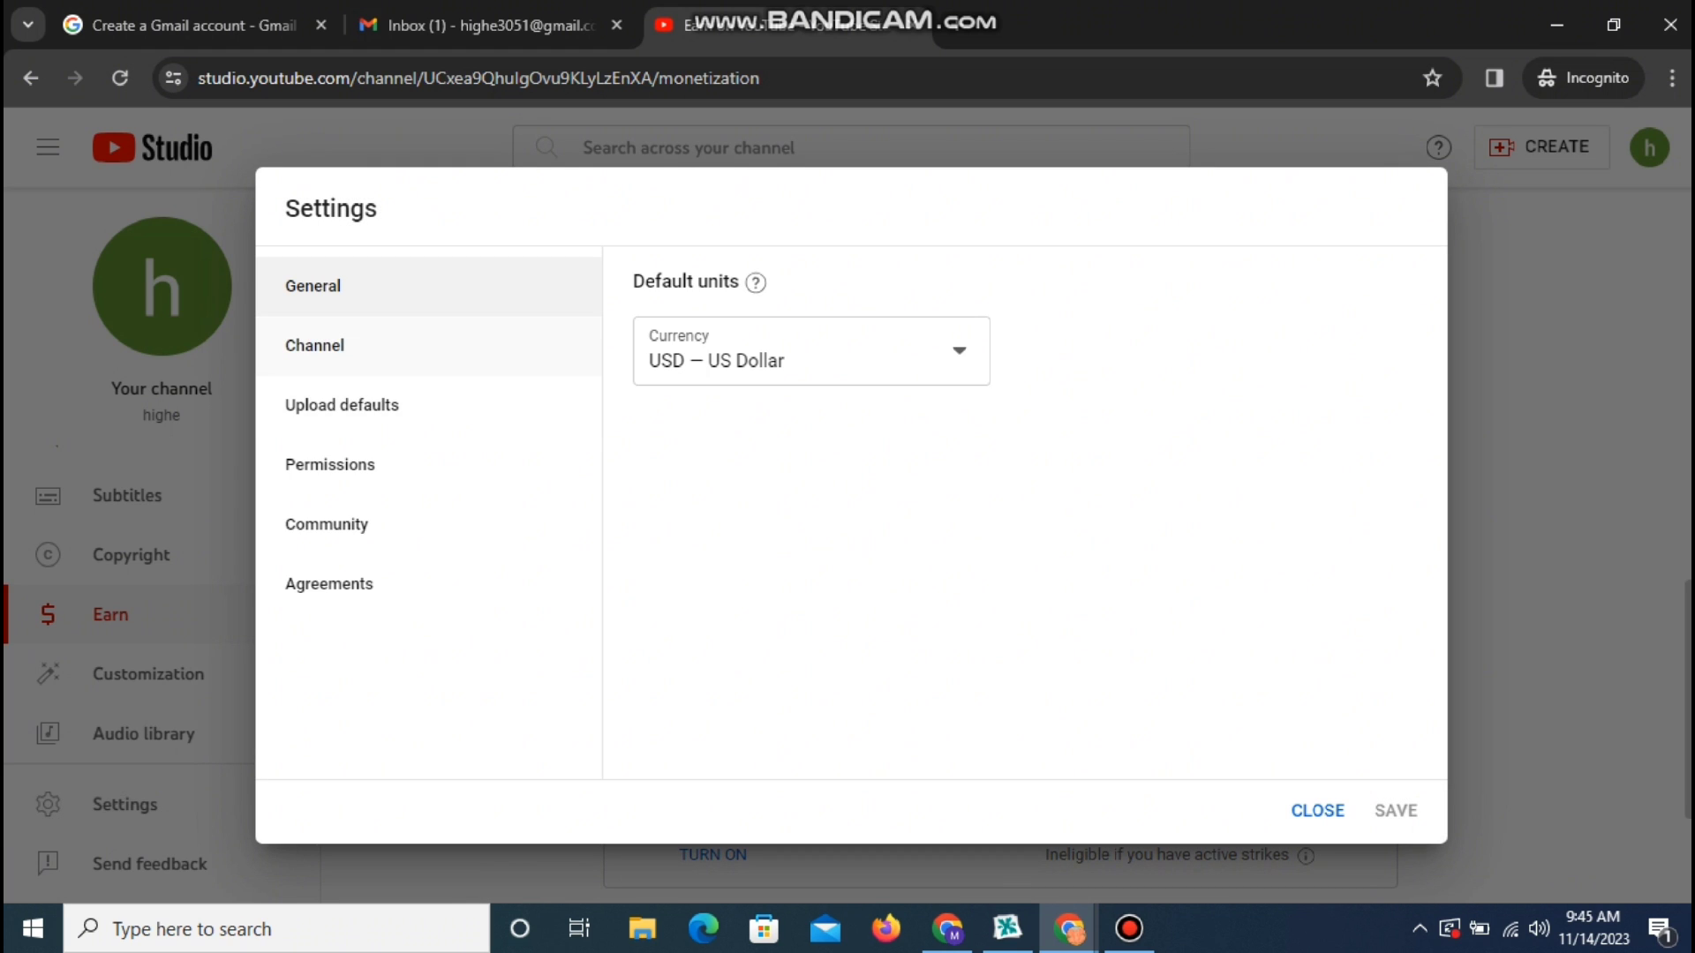
pyautogui.click(315, 345)
pyautogui.click(871, 391)
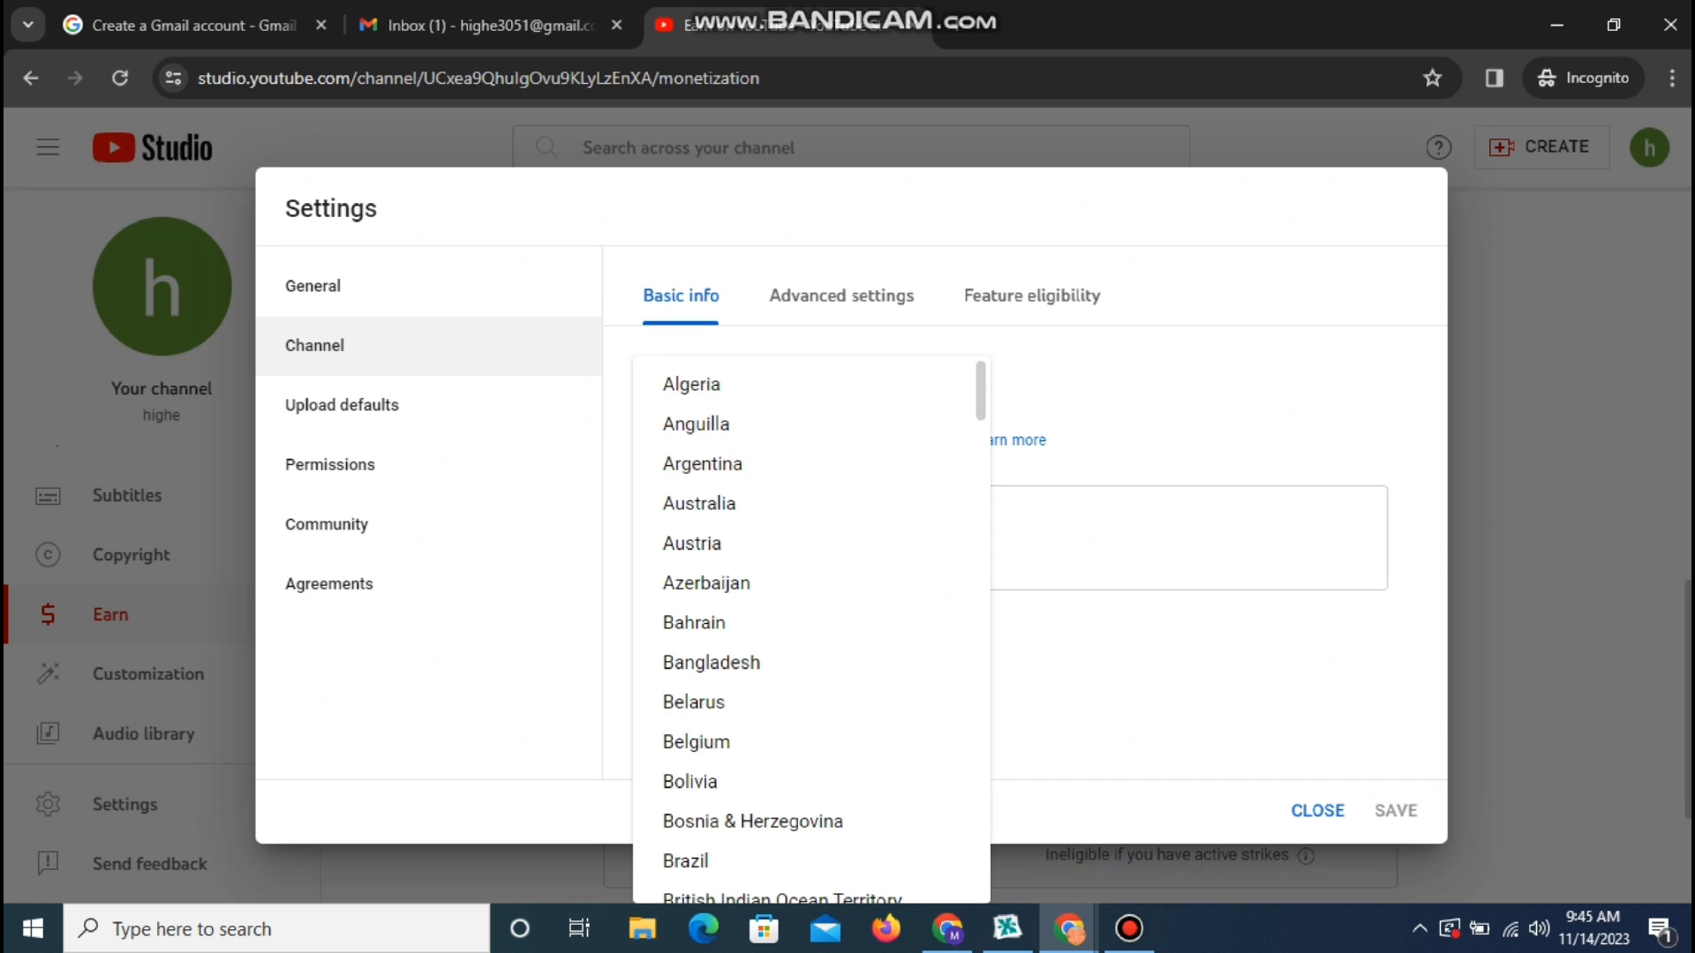
pyautogui.scroll(-20, 803, 623)
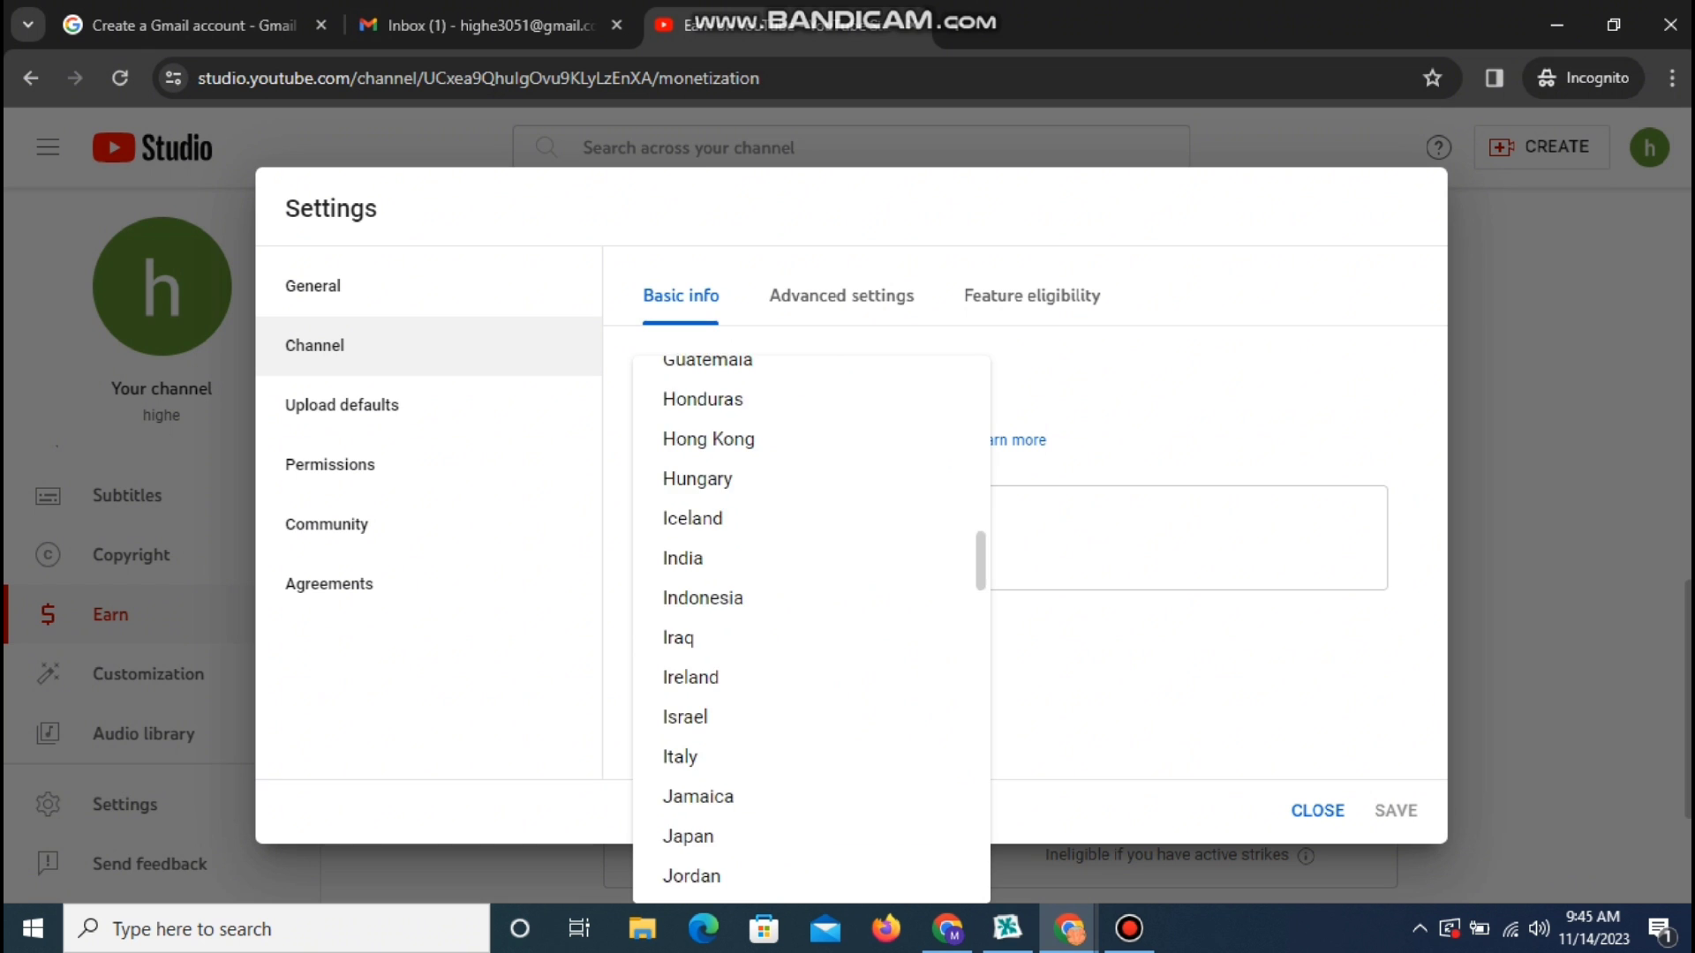
pyautogui.scroll(-4, 803, 622)
pyautogui.scroll(6, 804, 623)
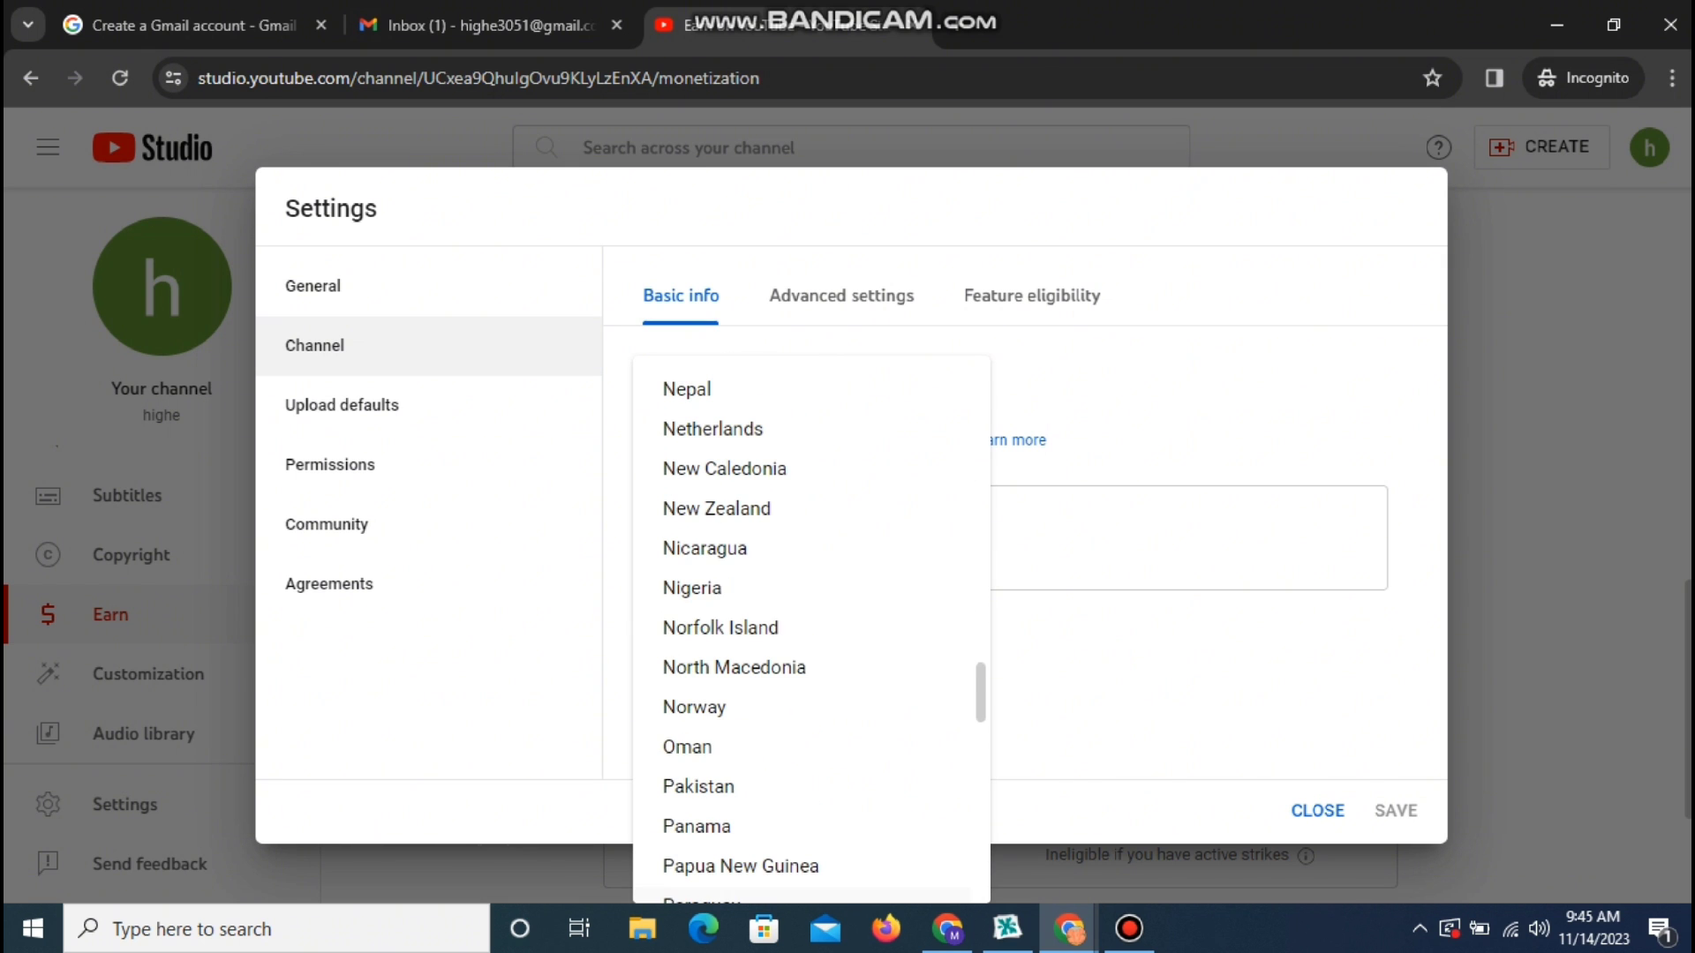
pyautogui.scroll(-2, 803, 623)
pyautogui.click(699, 662)
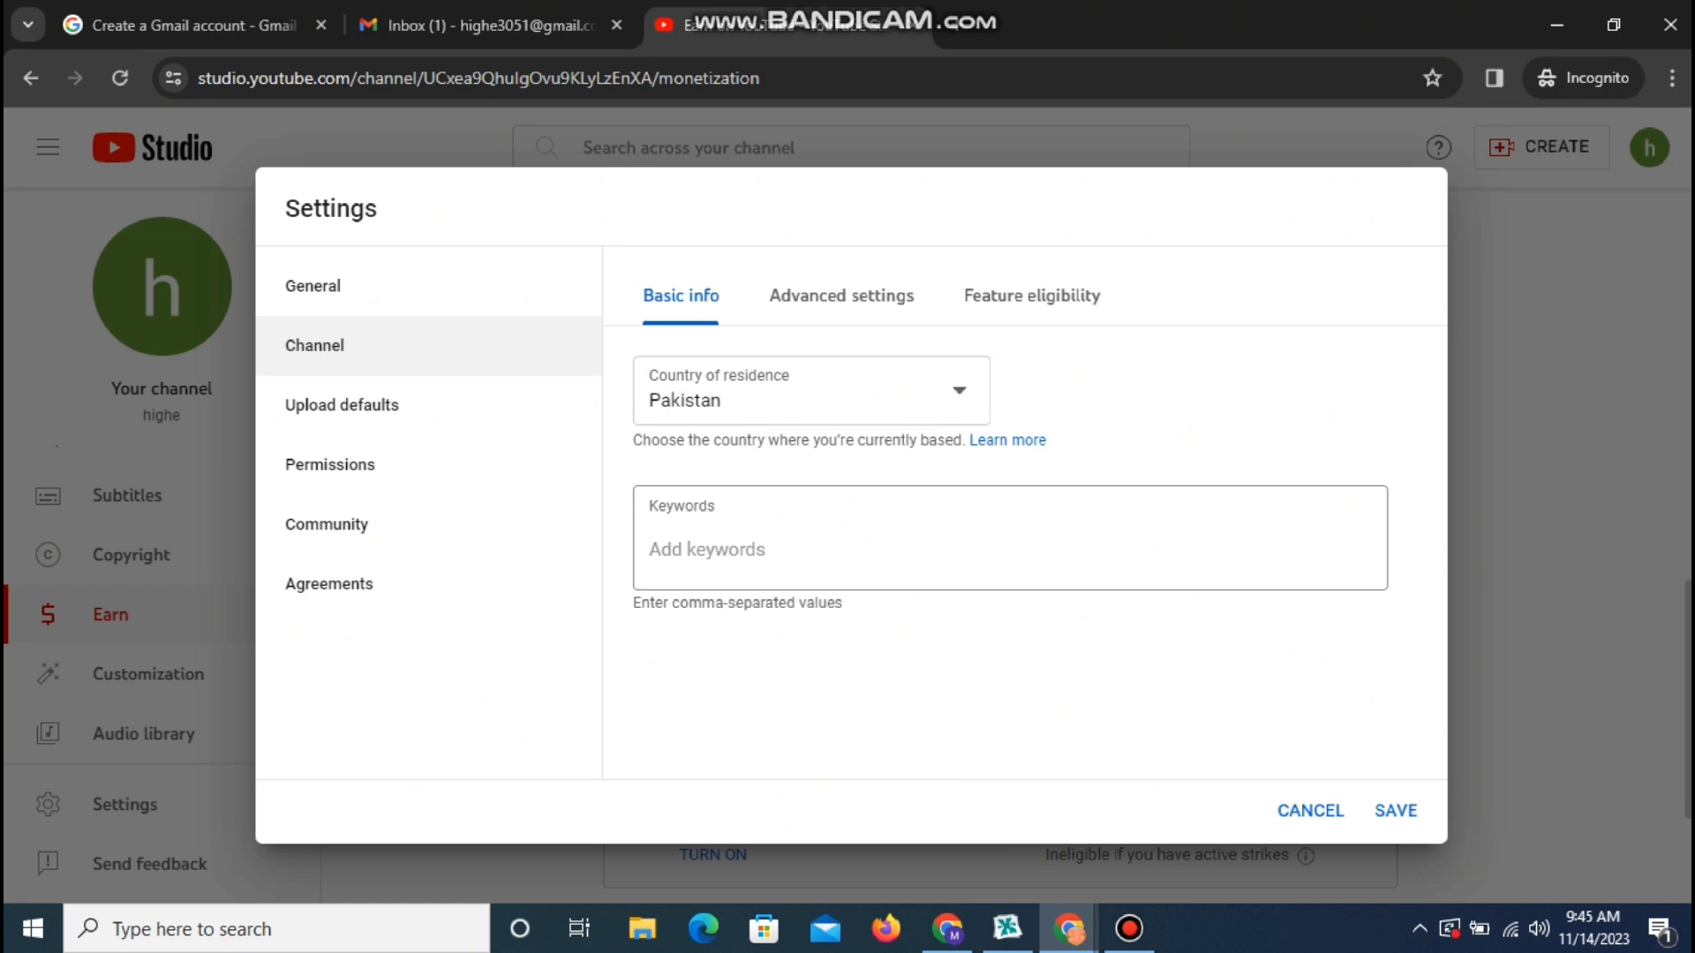
# Add the channel keywords #cricket and #song.
pyautogui.click(707, 549)
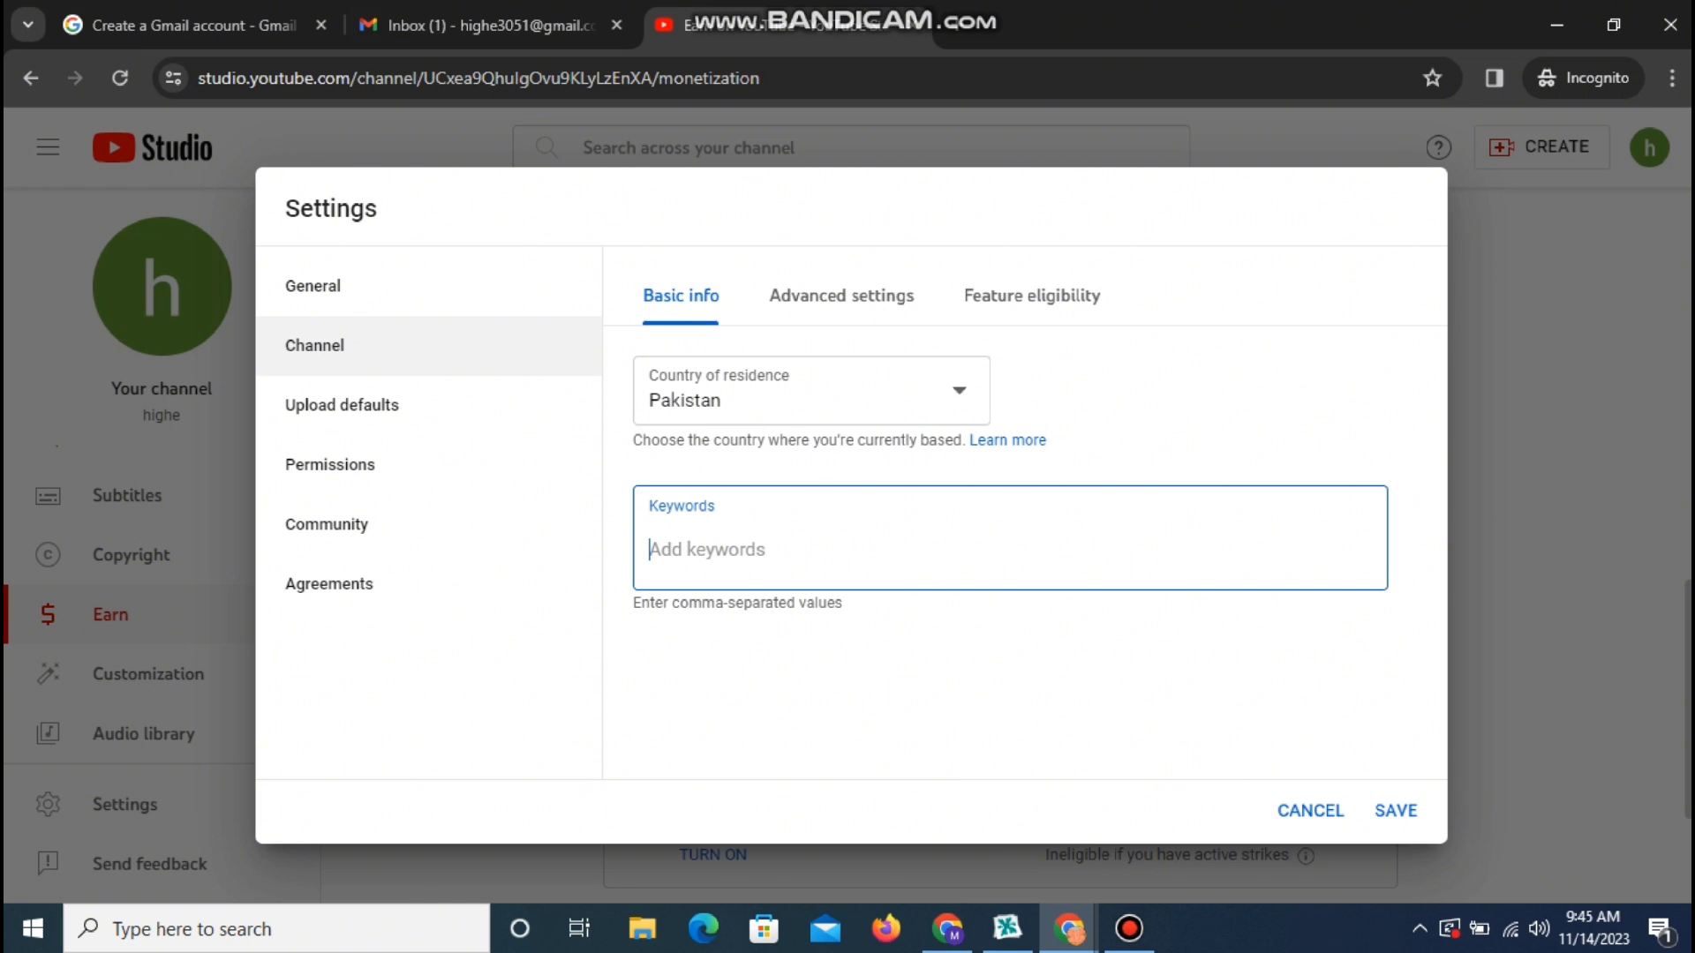
pyautogui.write('S')
pyautogui.press('BackSpace')
pyautogui.write('#cricket,')
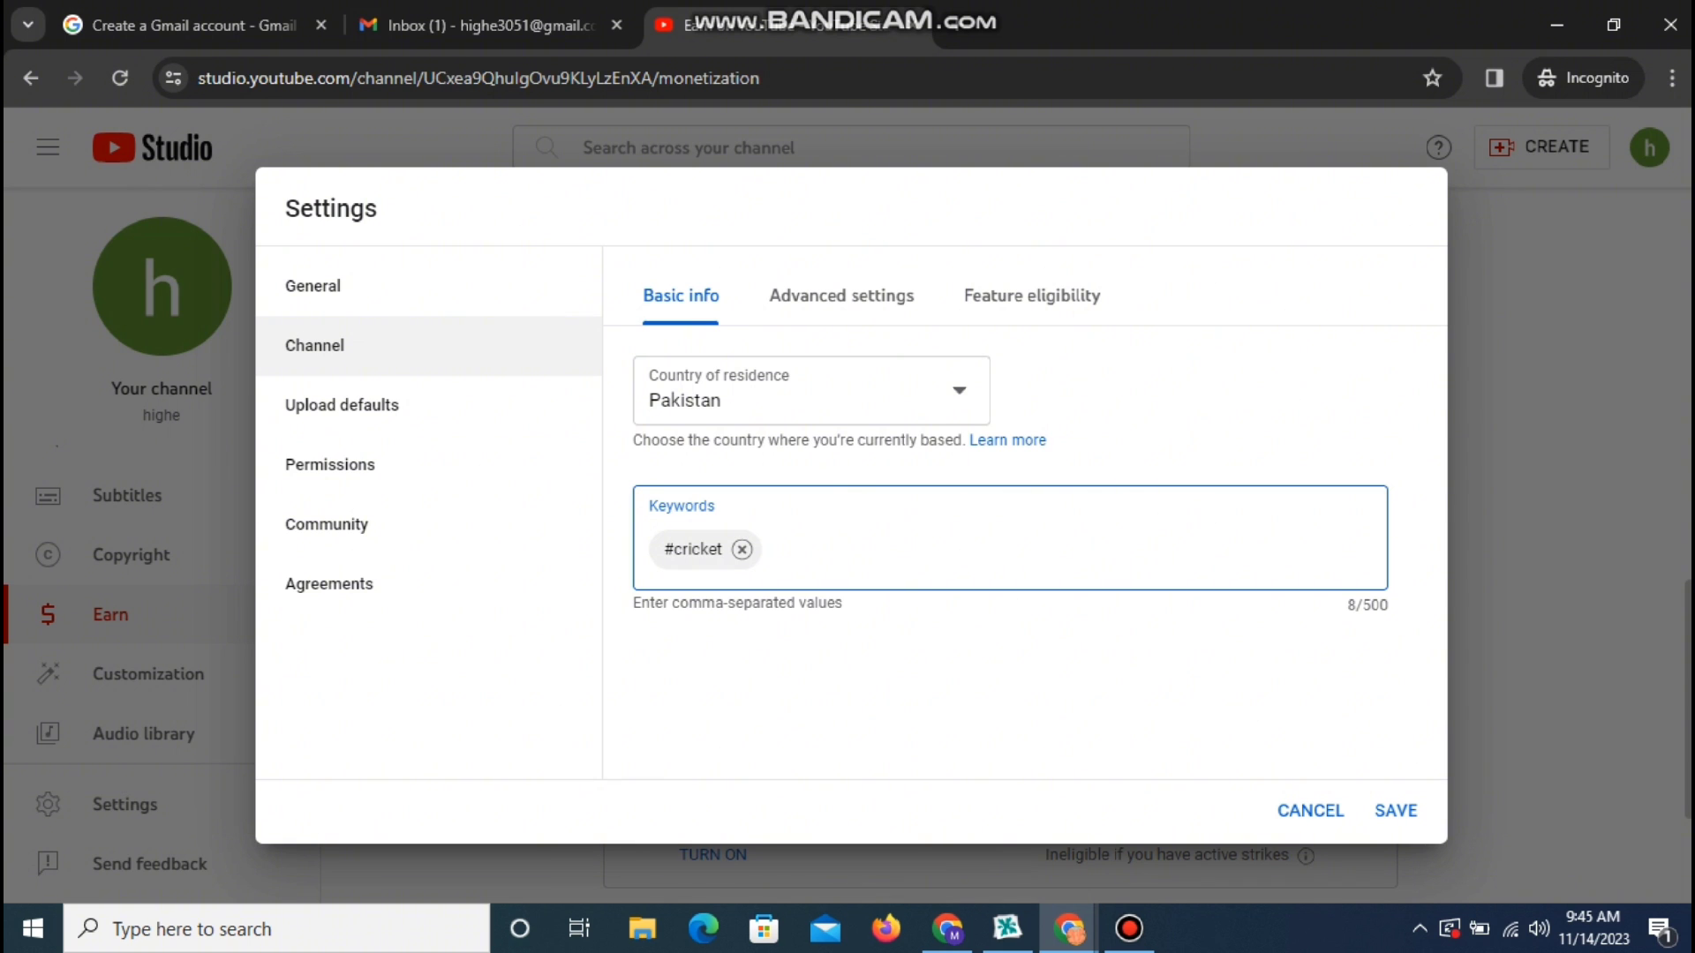
pyautogui.write('#s')
pyautogui.write('ong')
pyautogui.write(',')
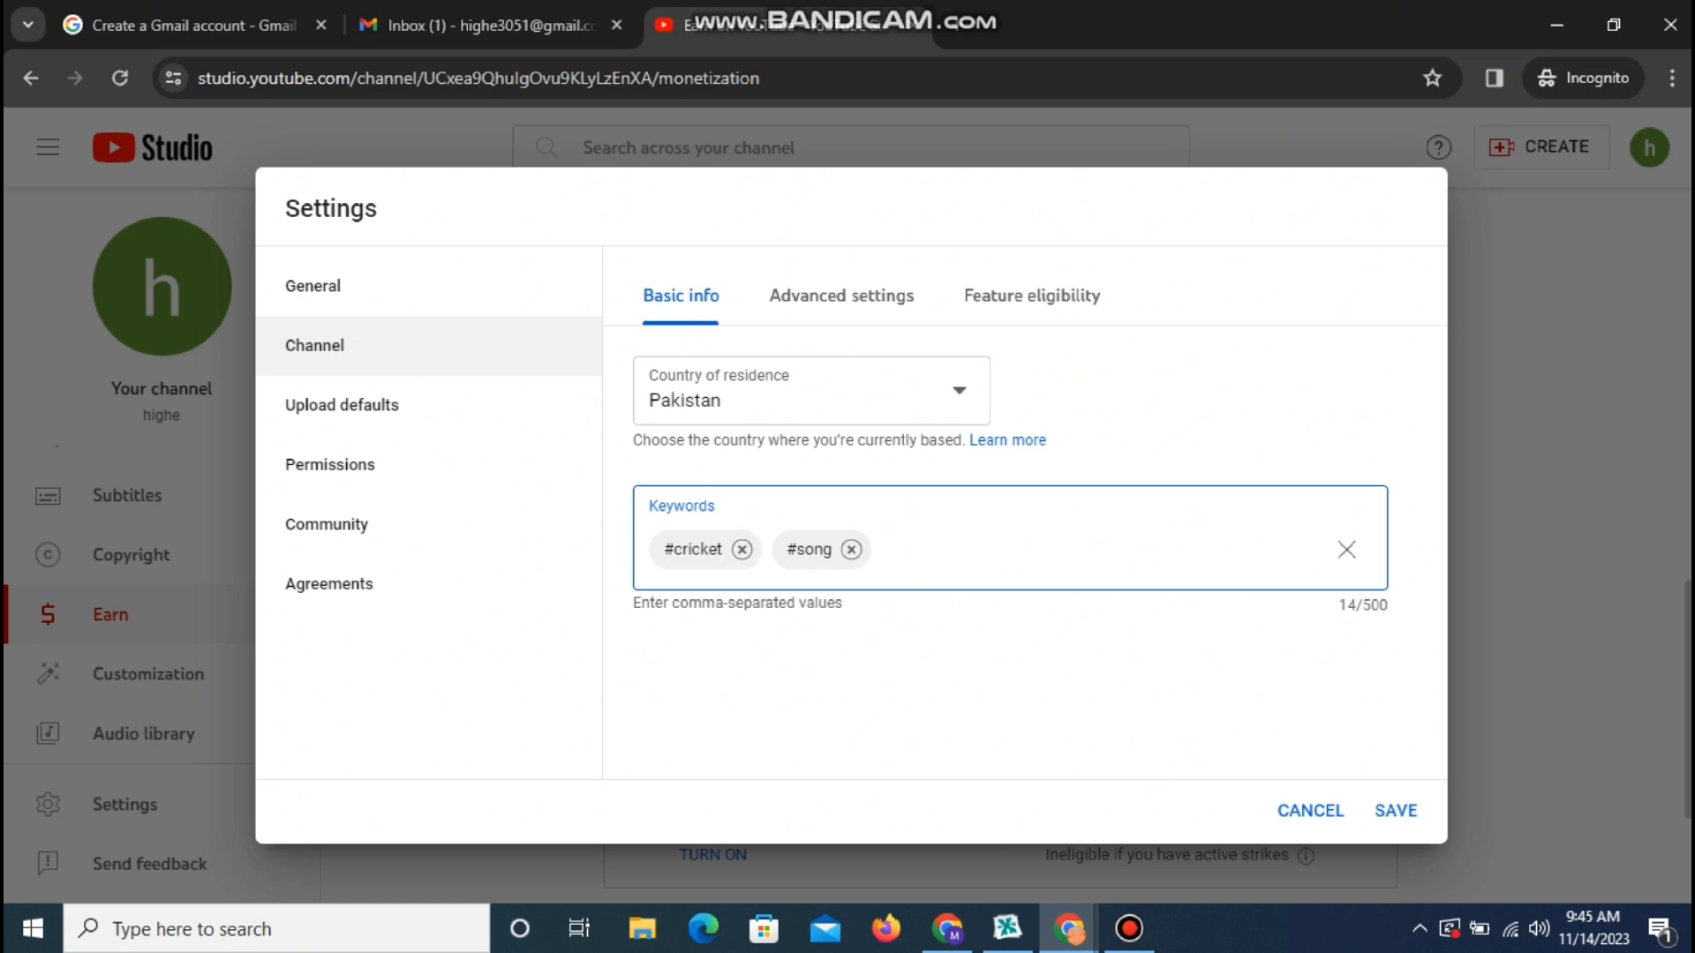
# Set the channel's audience to not made for kids in the advanced channel settings.
pyautogui.click(824, 292)
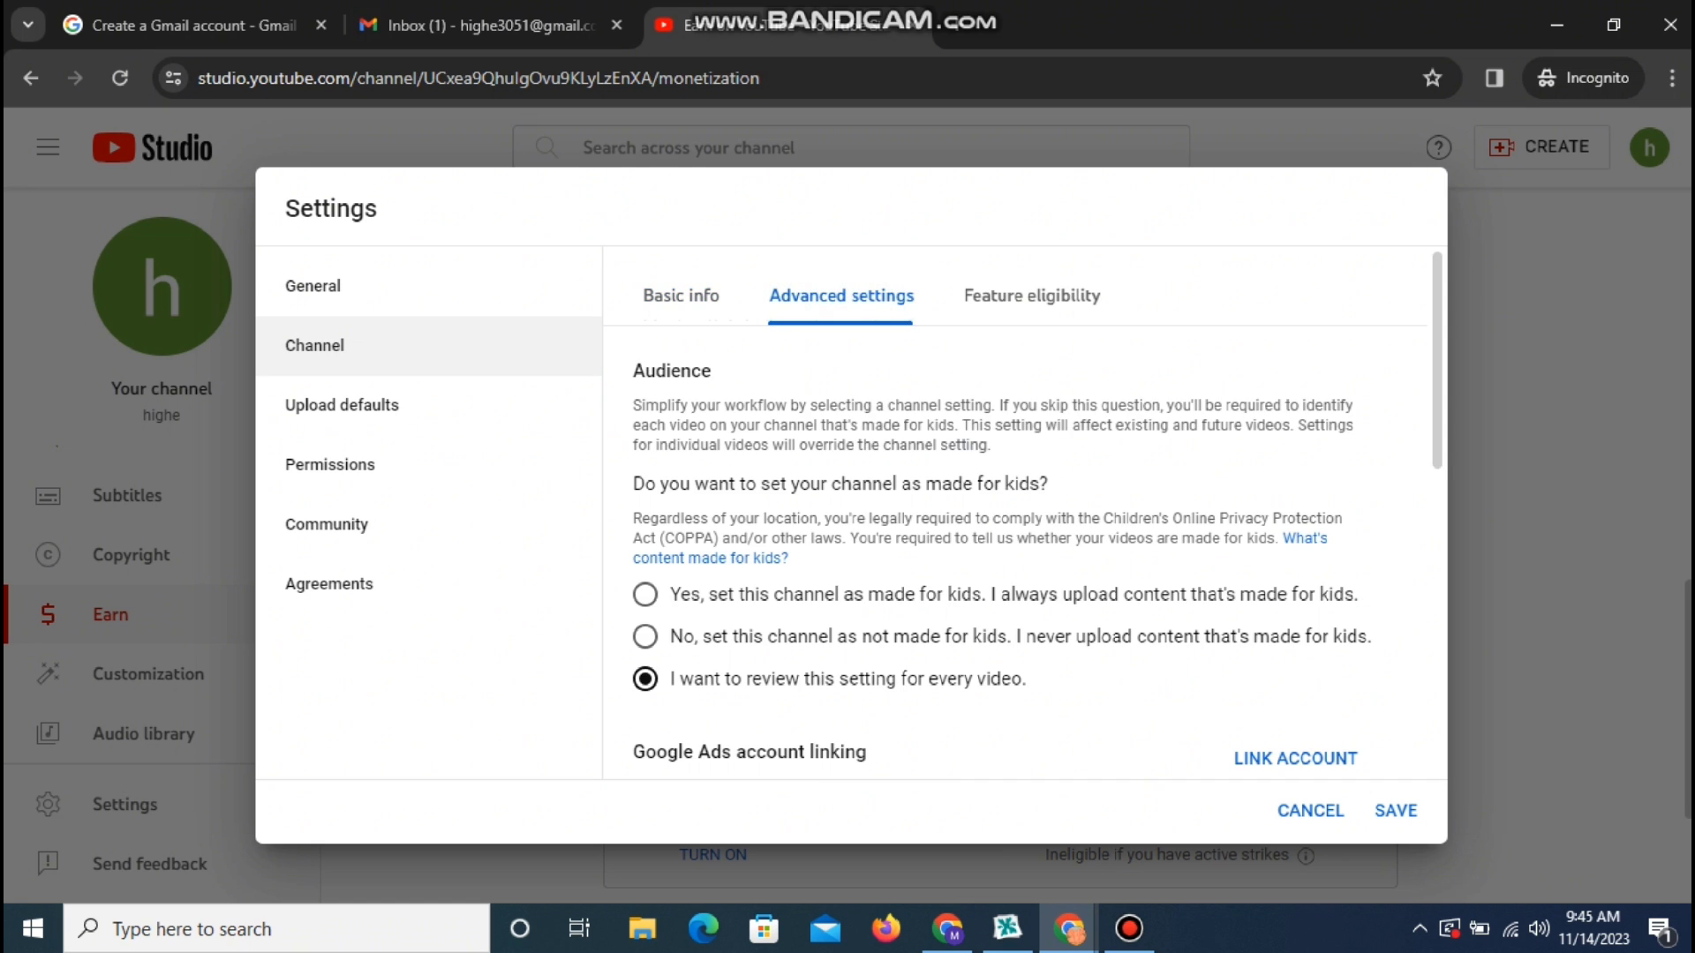
pyautogui.click(645, 636)
pyautogui.scroll(-8, 1016, 548)
pyautogui.scroll(4, 1016, 547)
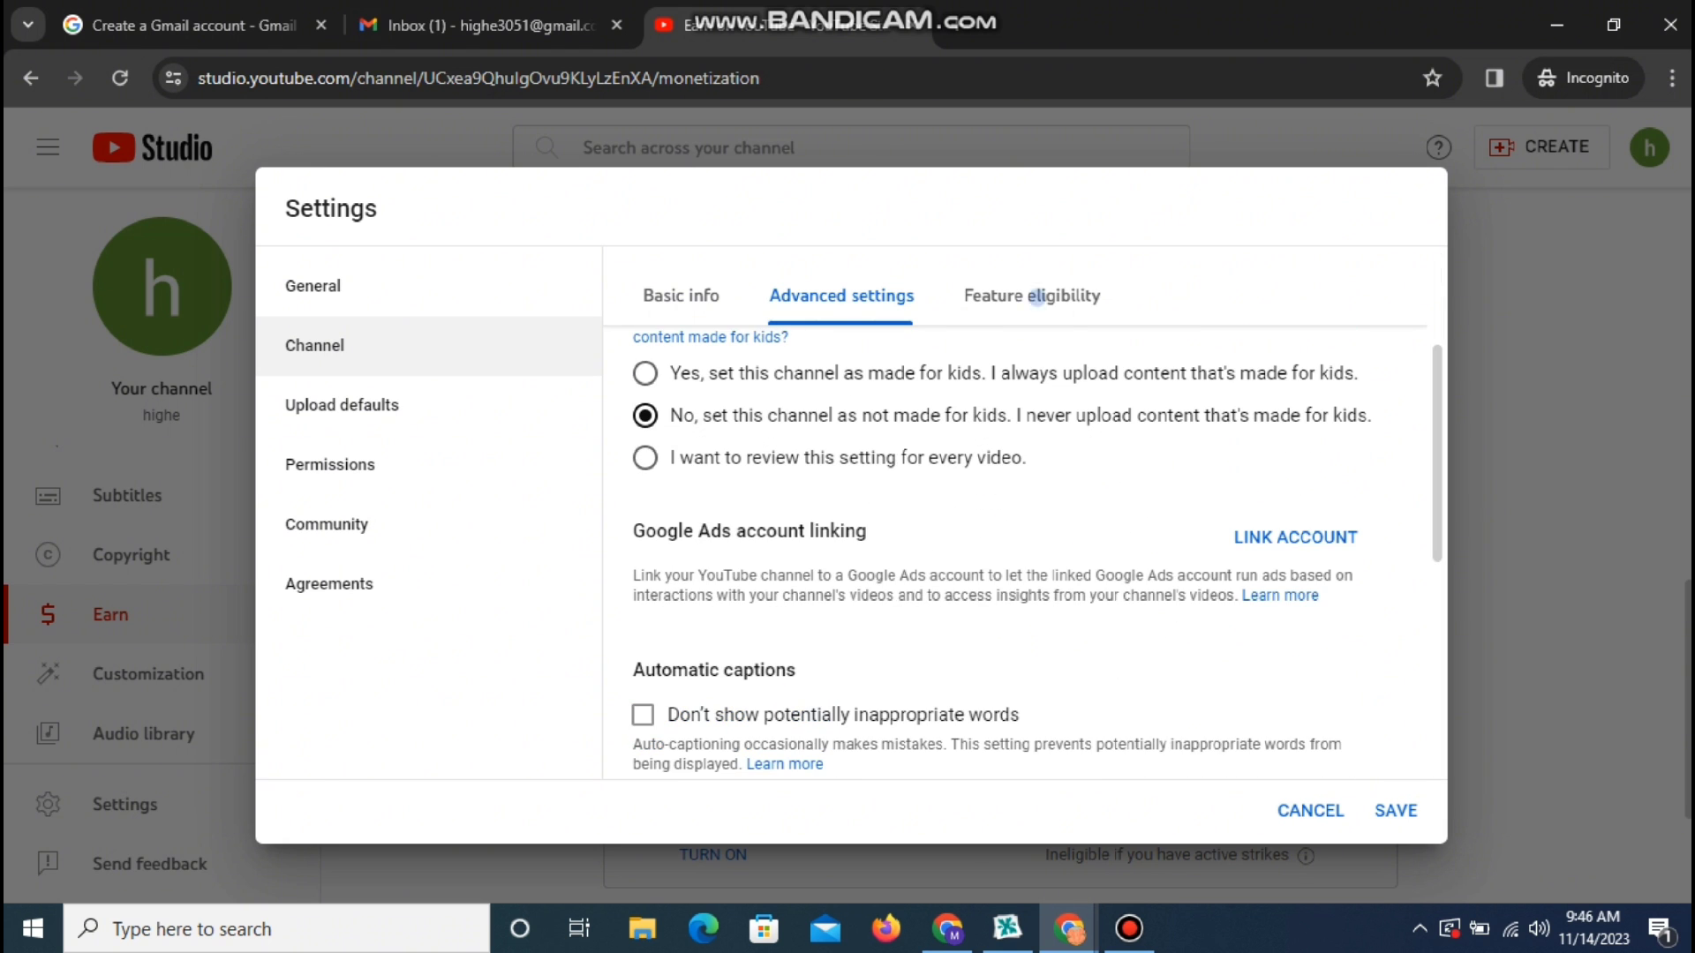
# Review the feature eligibility, upload defaults and permissions settings, and save the channel settings.
pyautogui.click(1036, 297)
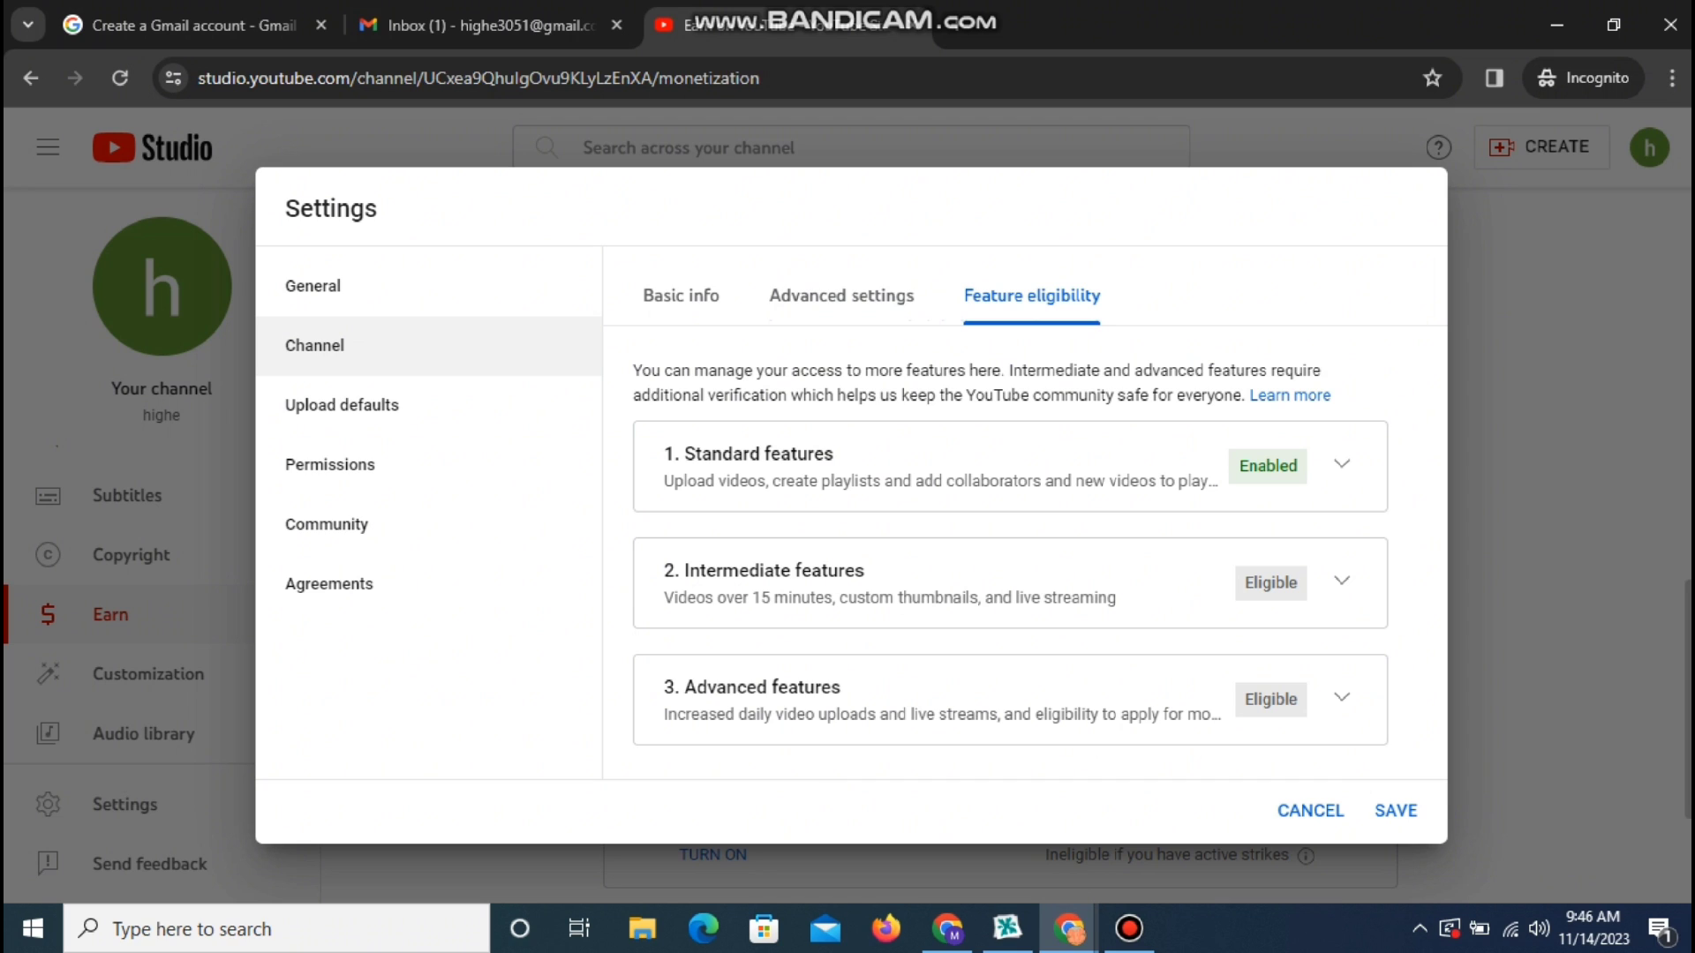
pyautogui.click(342, 405)
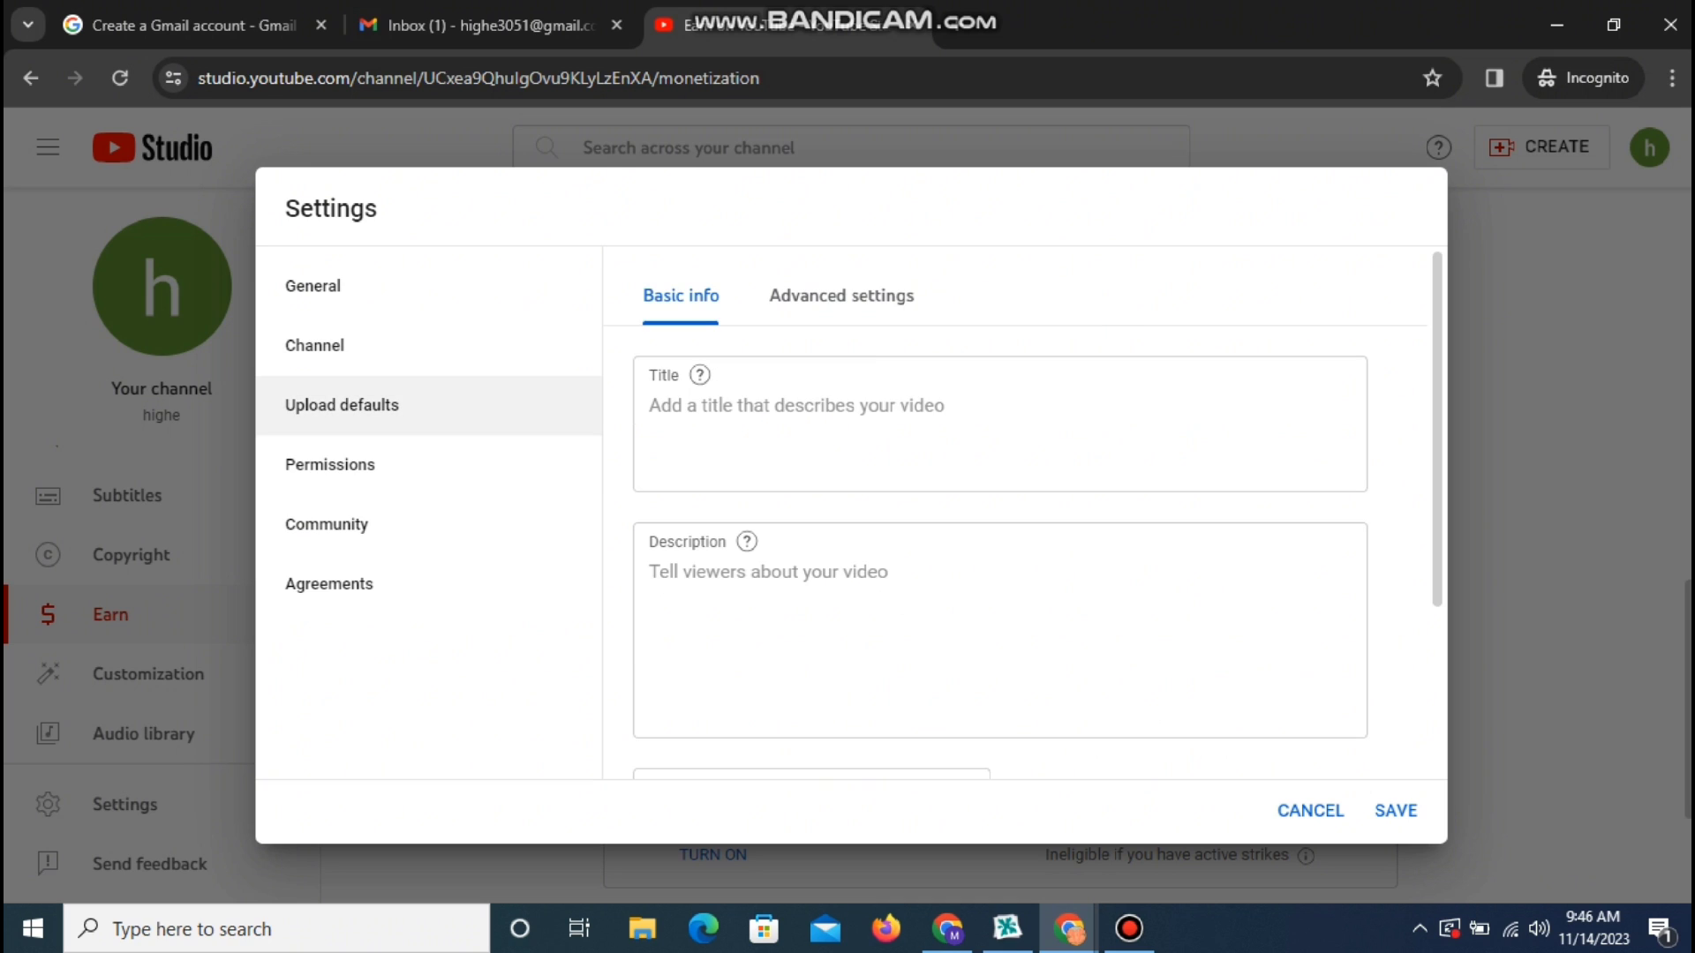
pyautogui.click(797, 406)
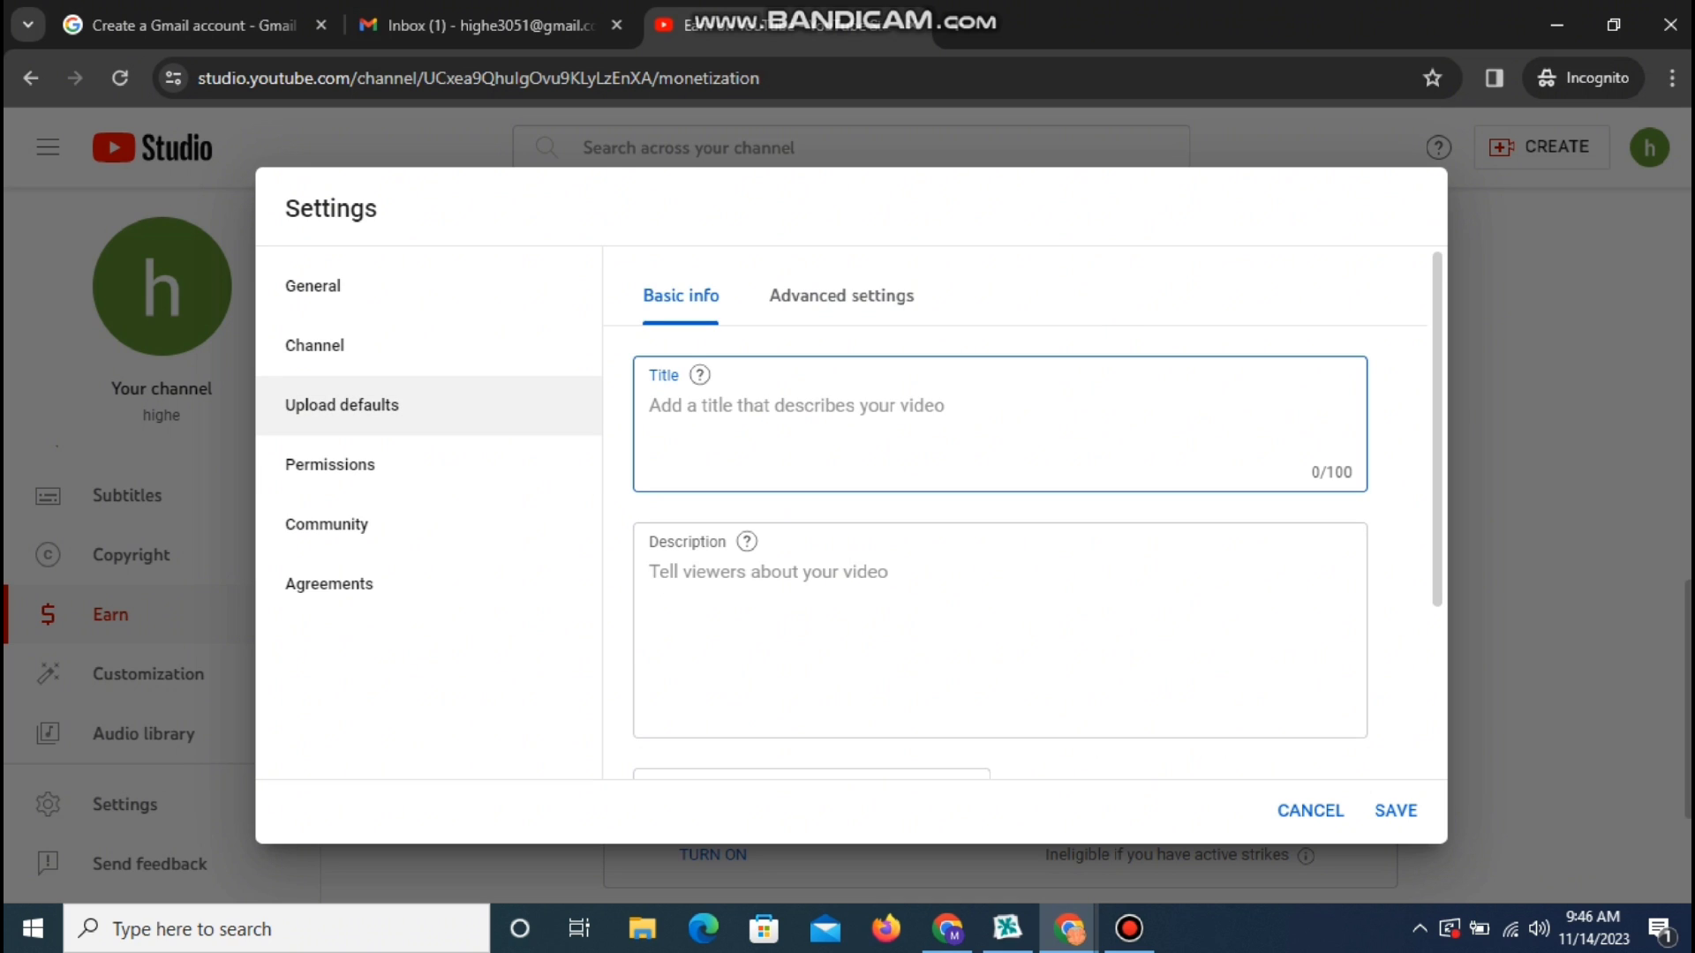
pyautogui.click(797, 582)
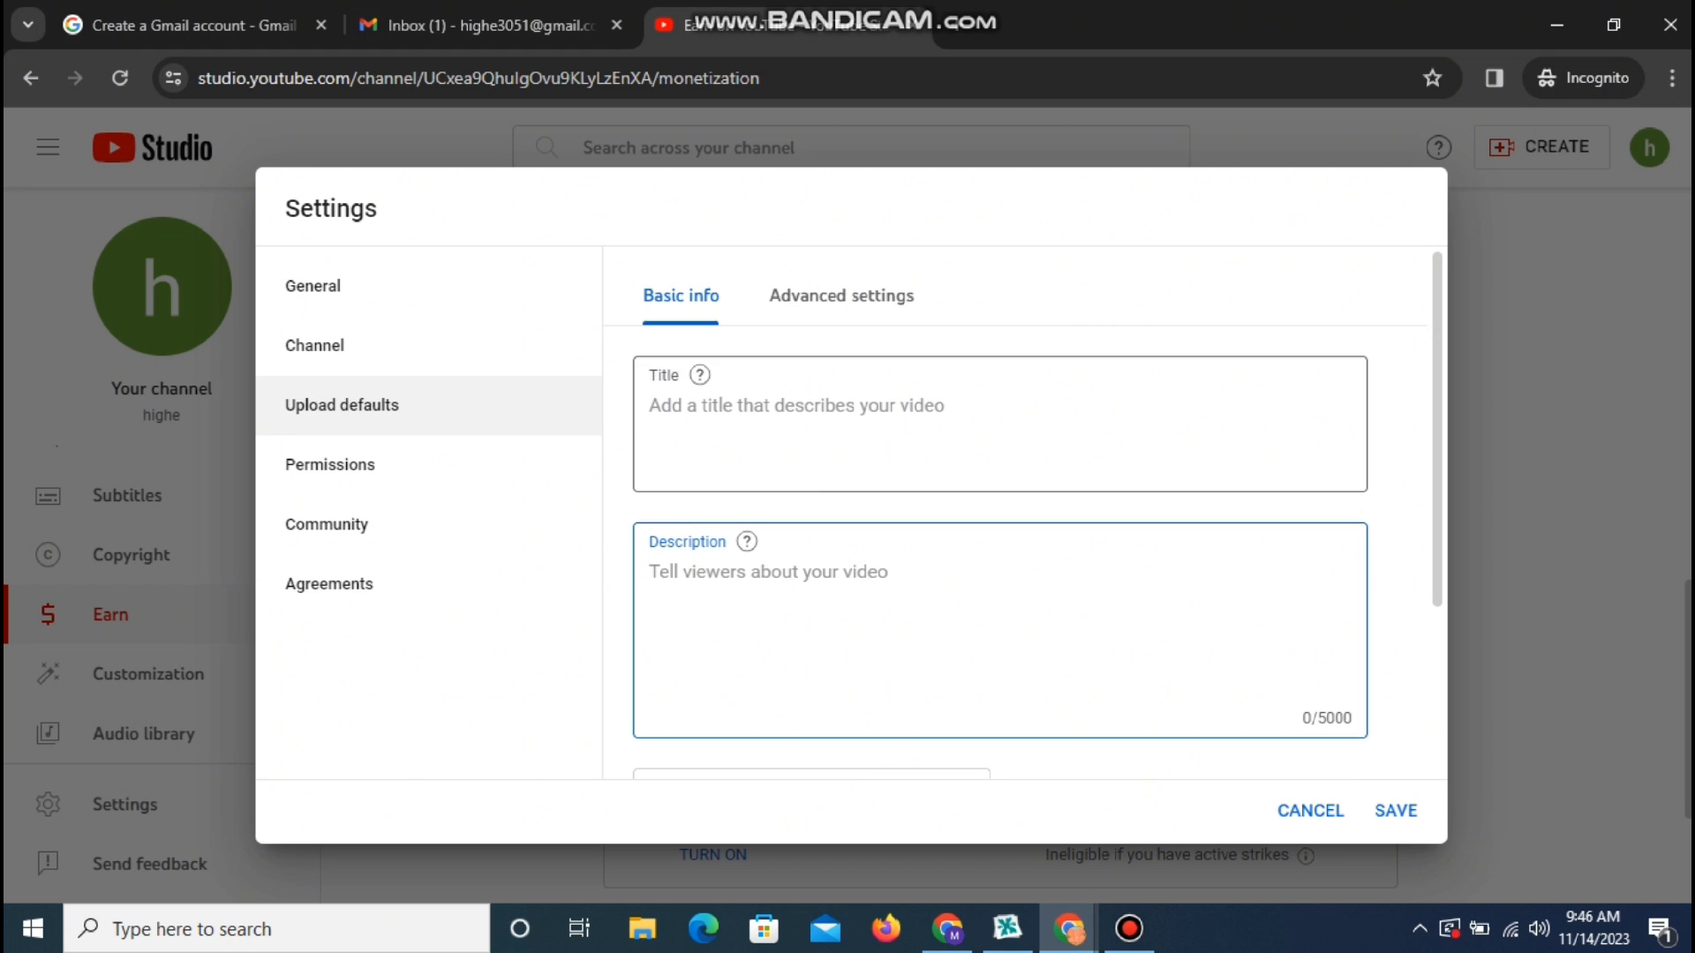
pyautogui.click(842, 296)
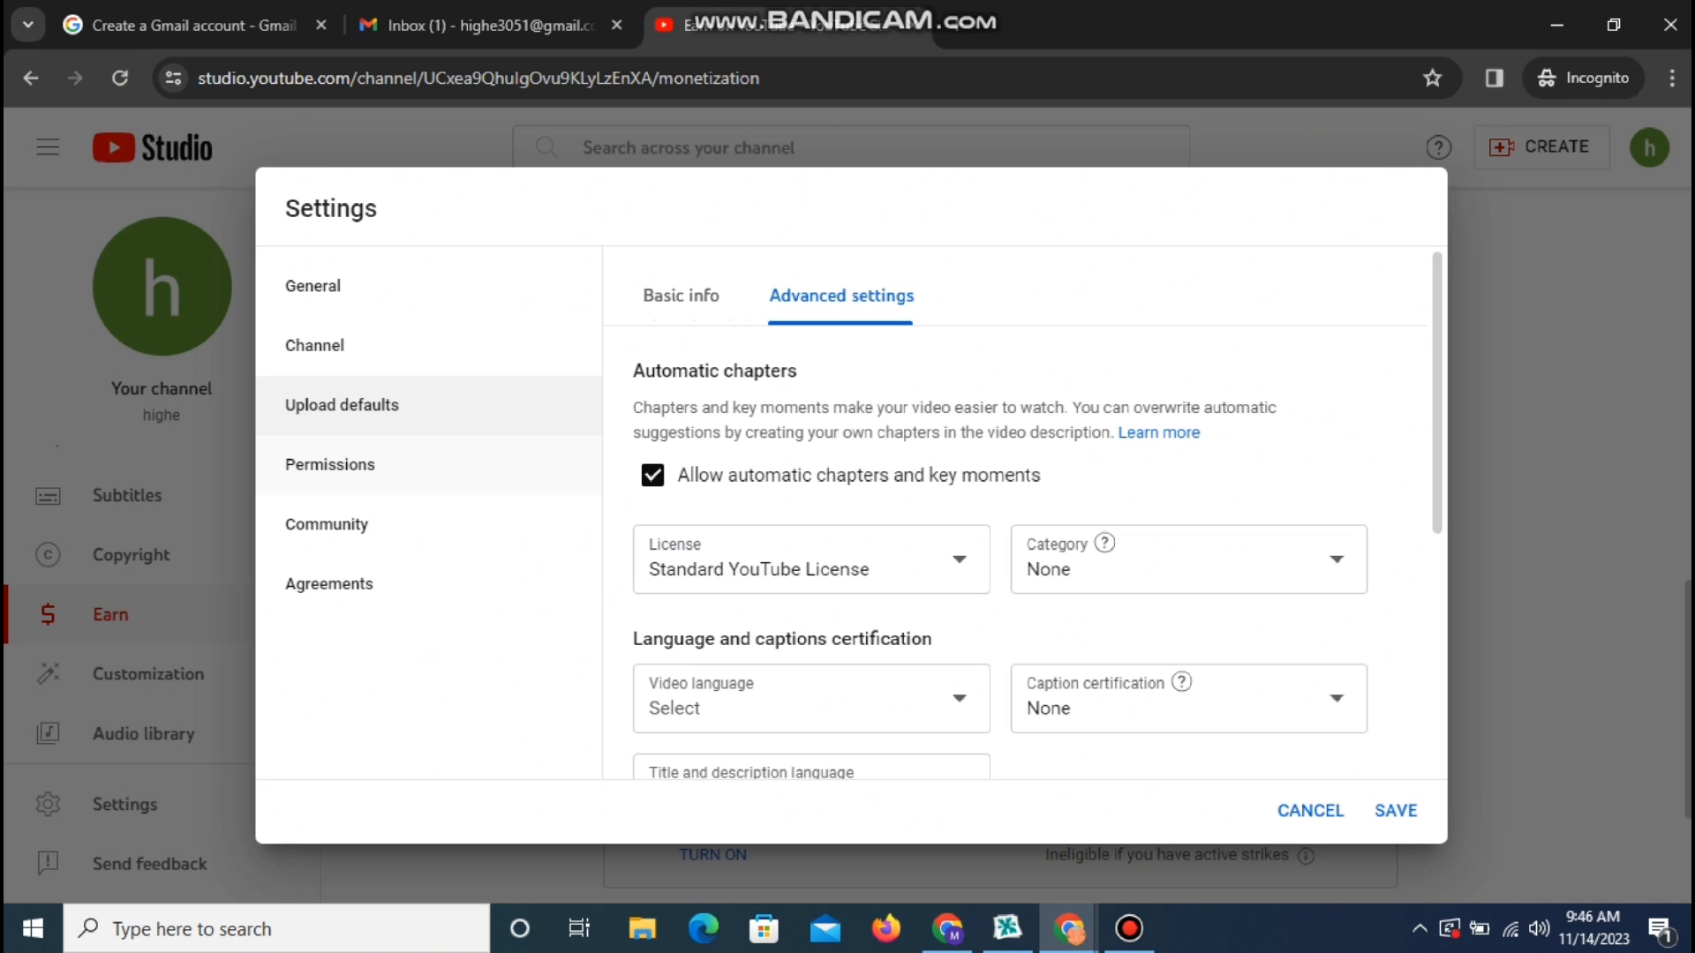
pyautogui.click(330, 465)
pyautogui.click(1393, 808)
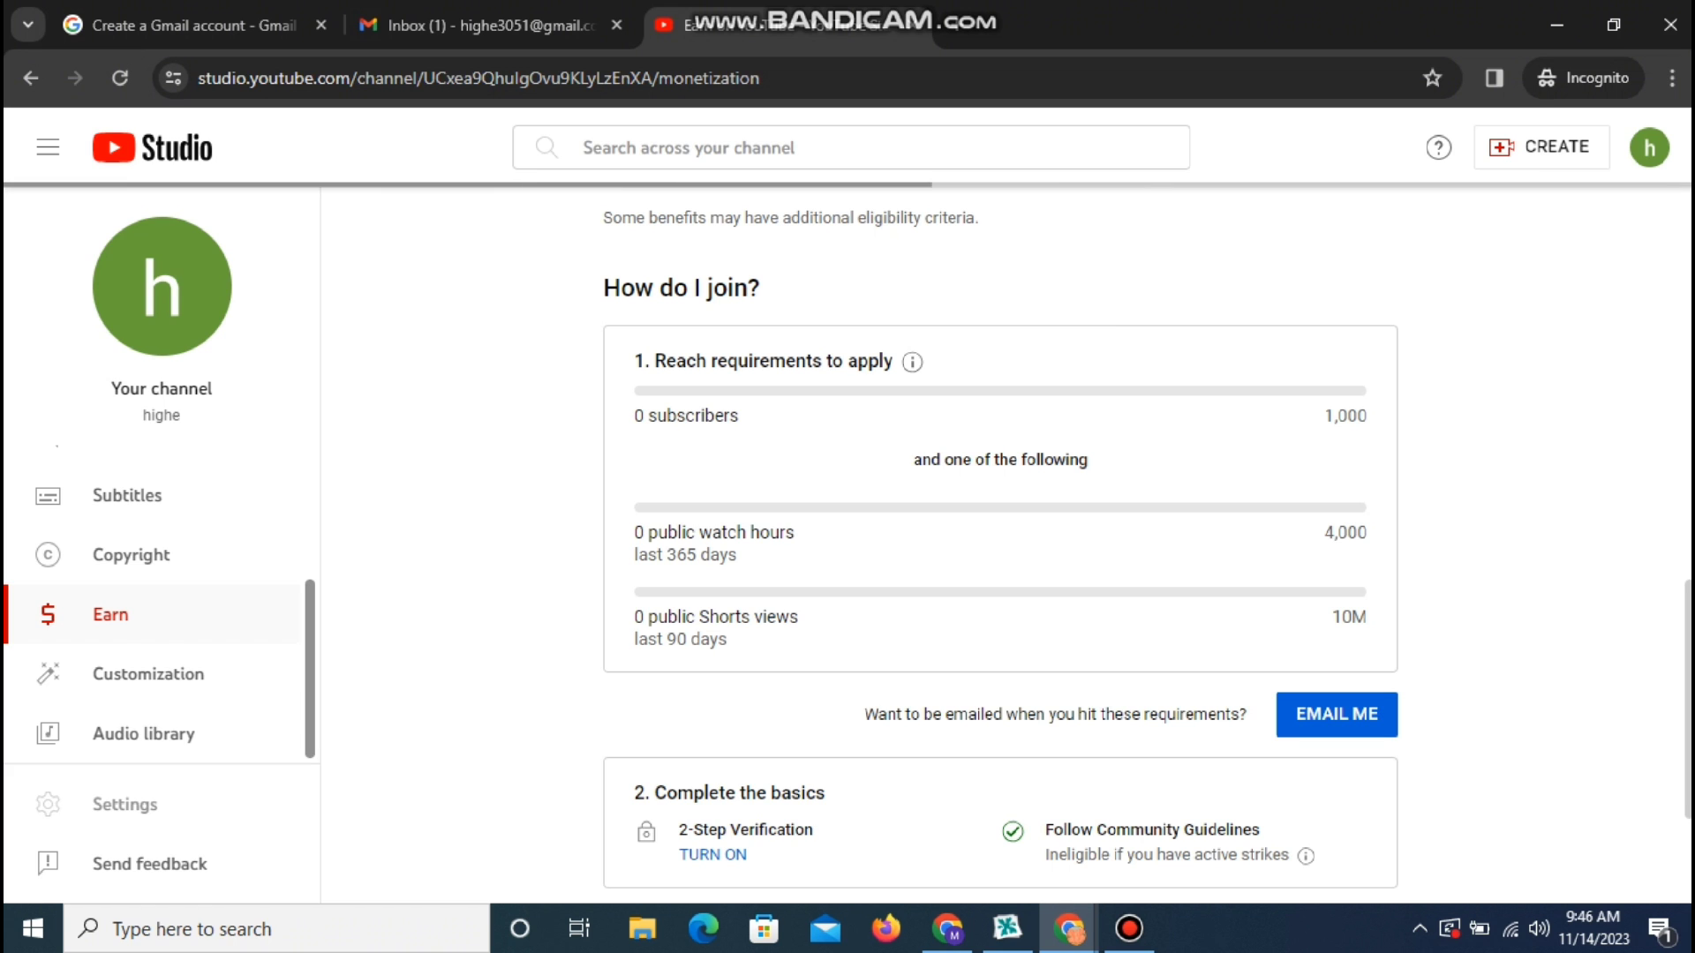
# Return to the channel dashboard and look over its analytics, news and Studio update cards.
pyautogui.scroll(3, 161, 605)
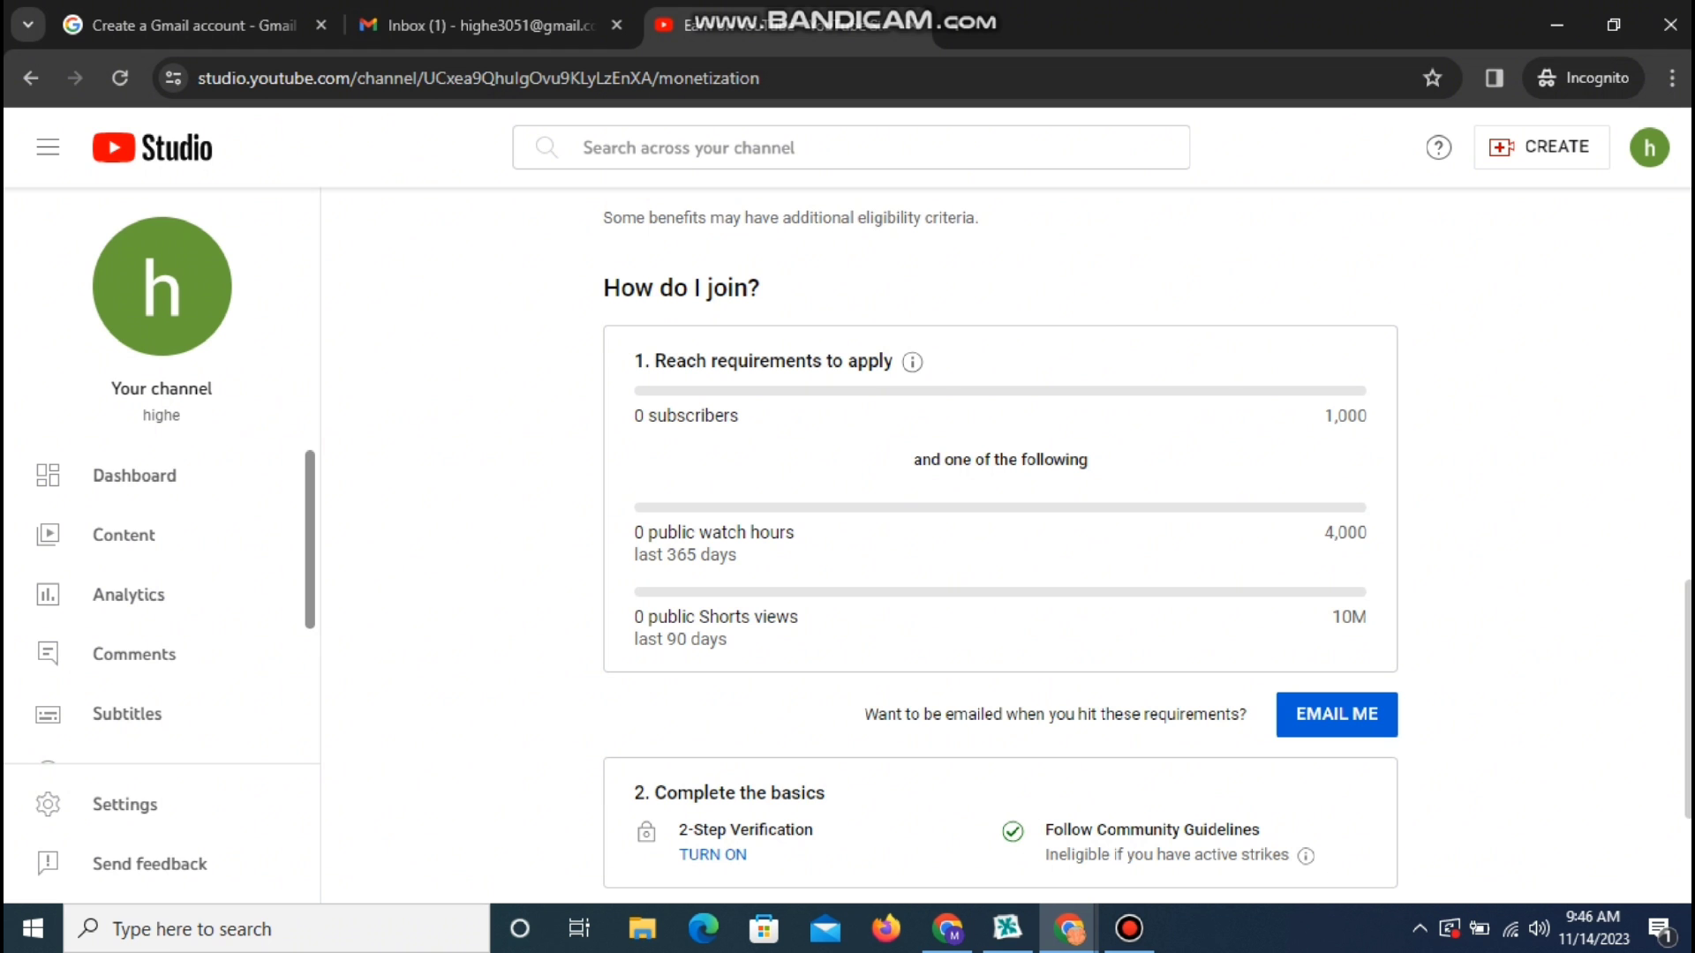
pyautogui.scroll(10, 1000, 529)
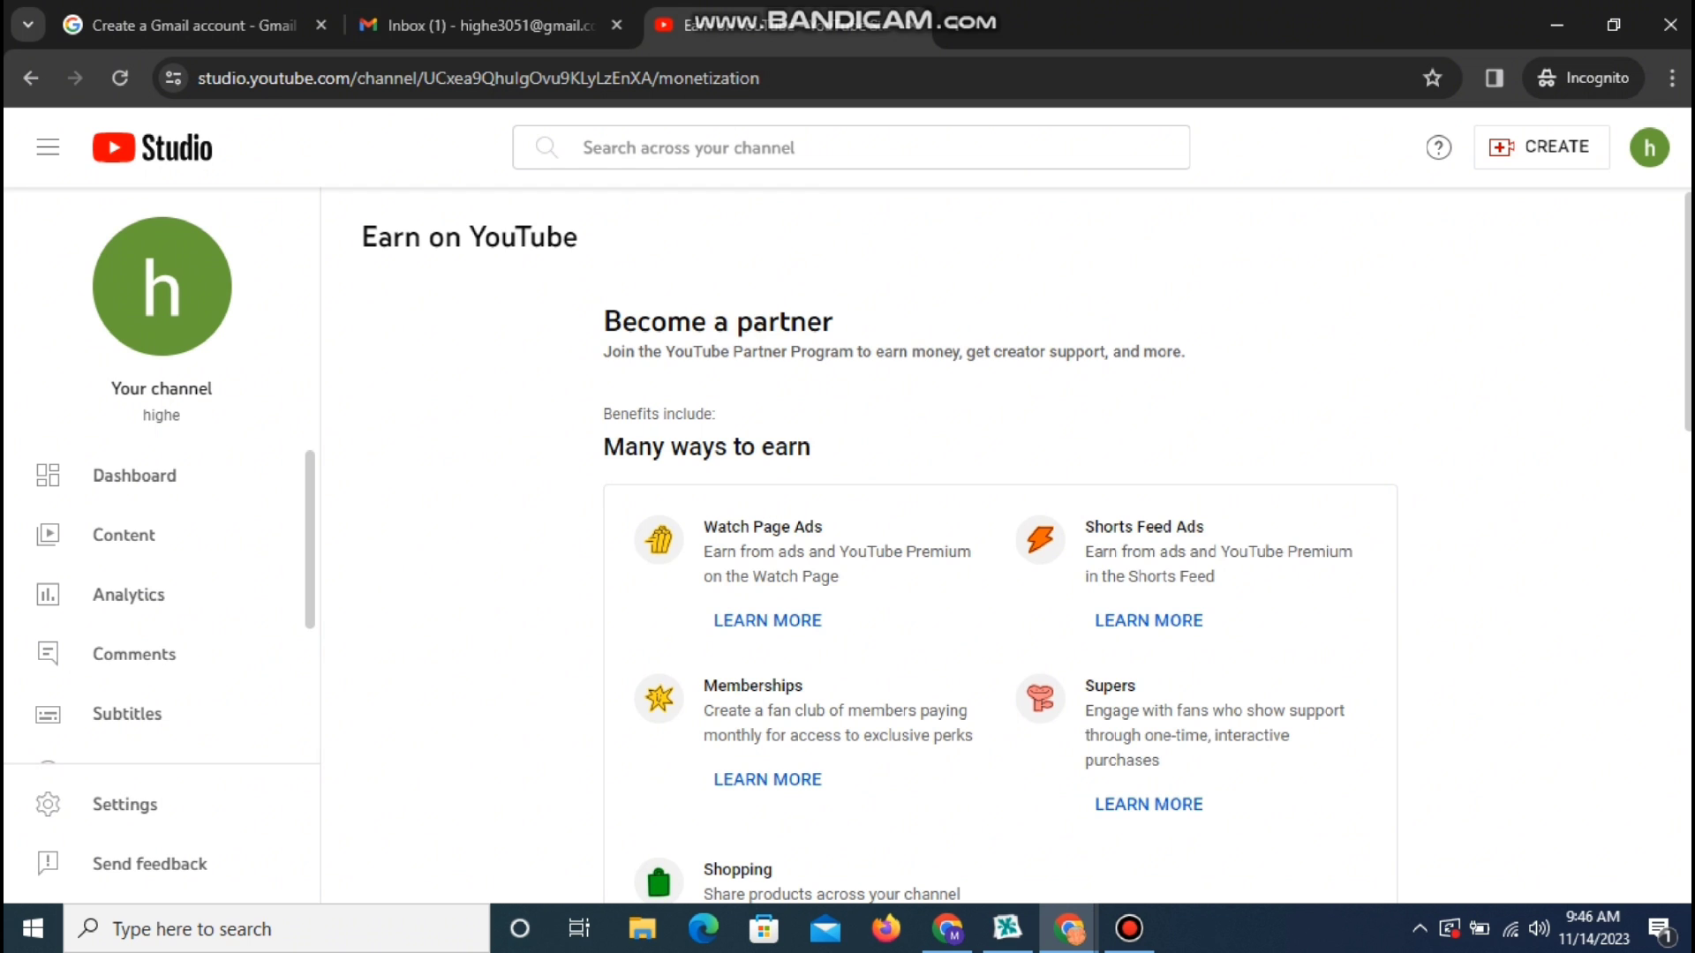
pyautogui.click(133, 475)
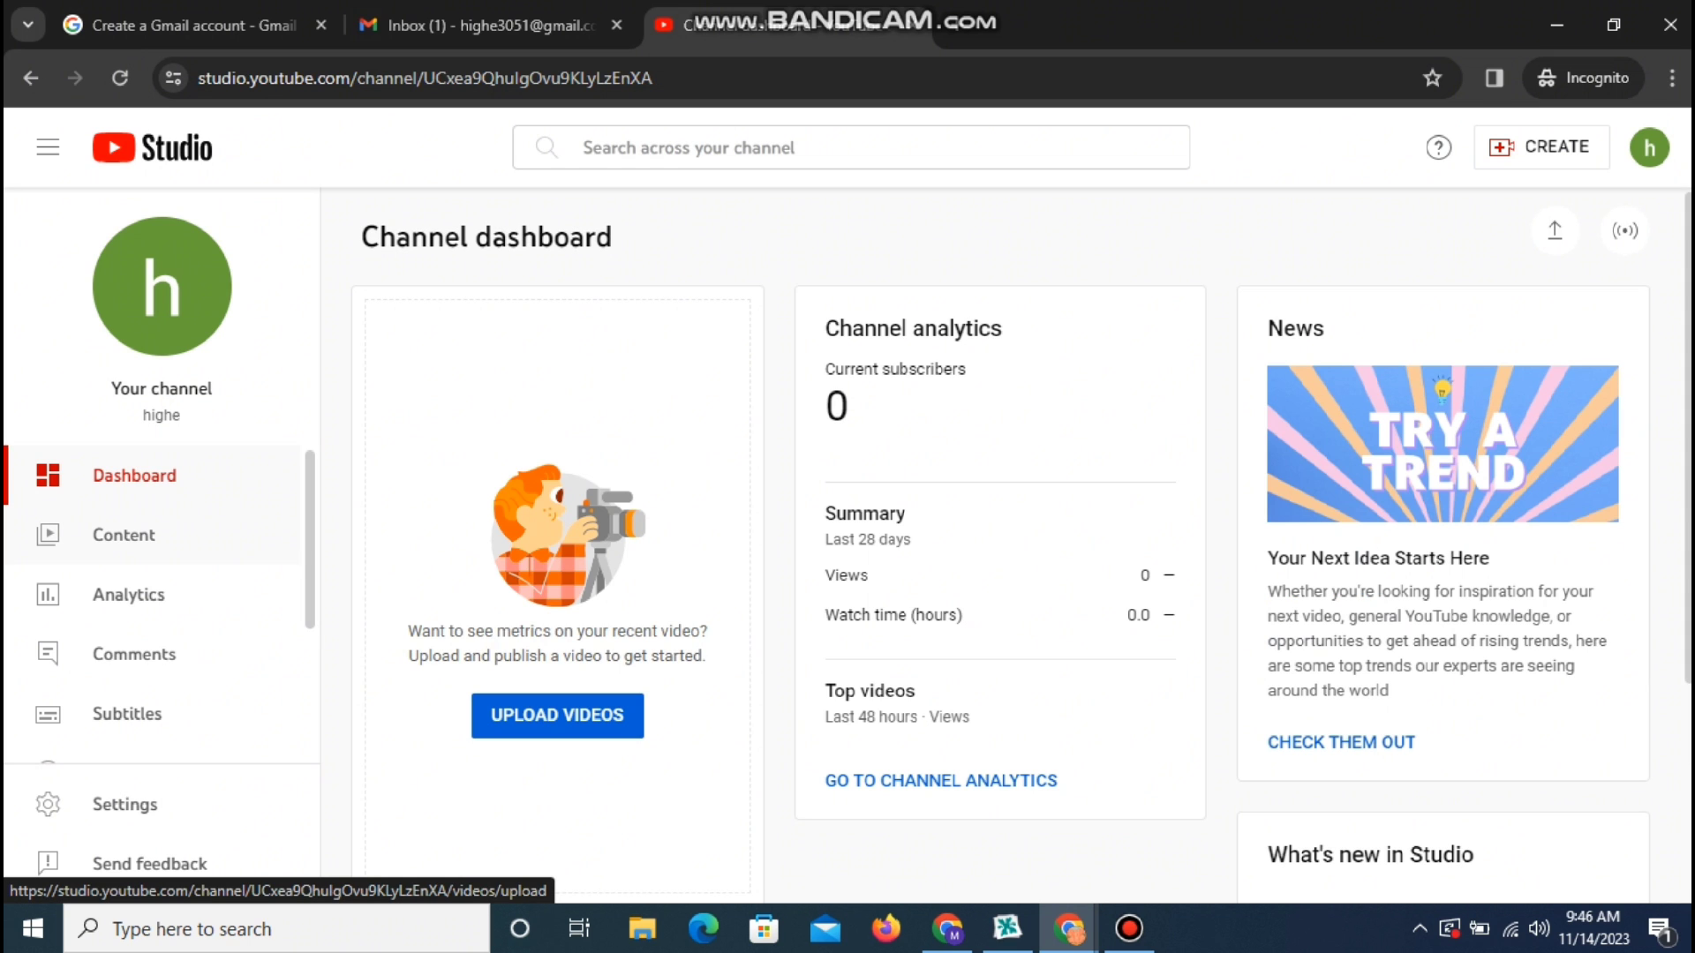
pyautogui.scroll(-3, 847, 545)
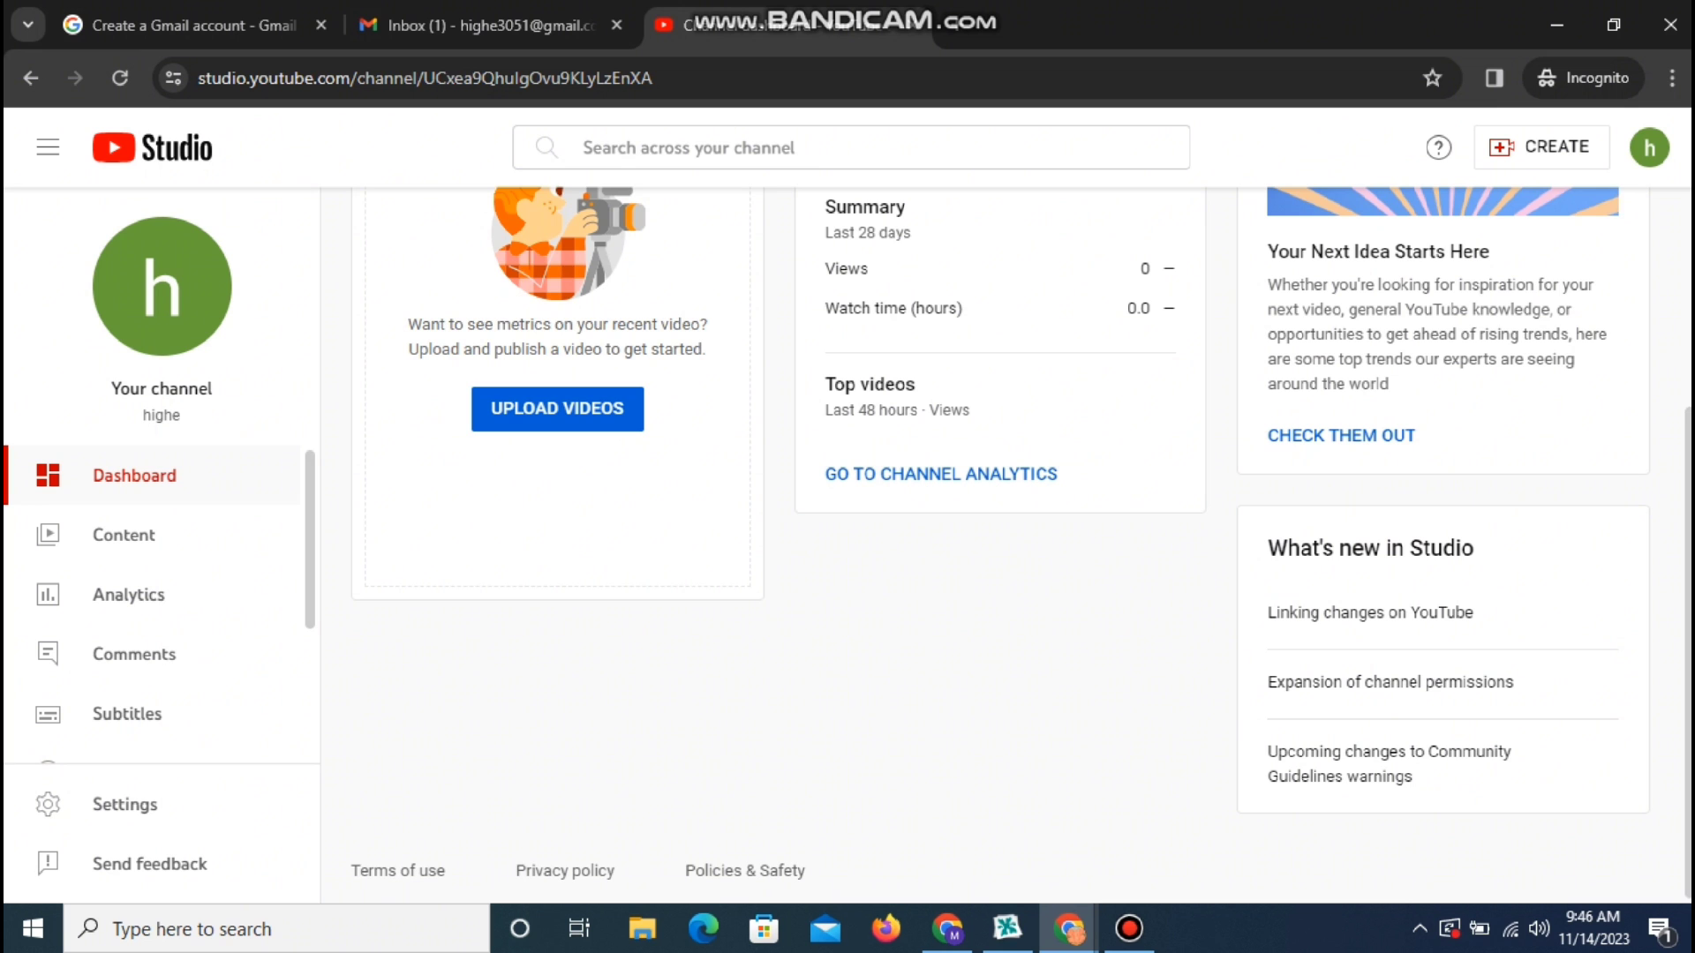
pyautogui.scroll(1, 1021, 545)
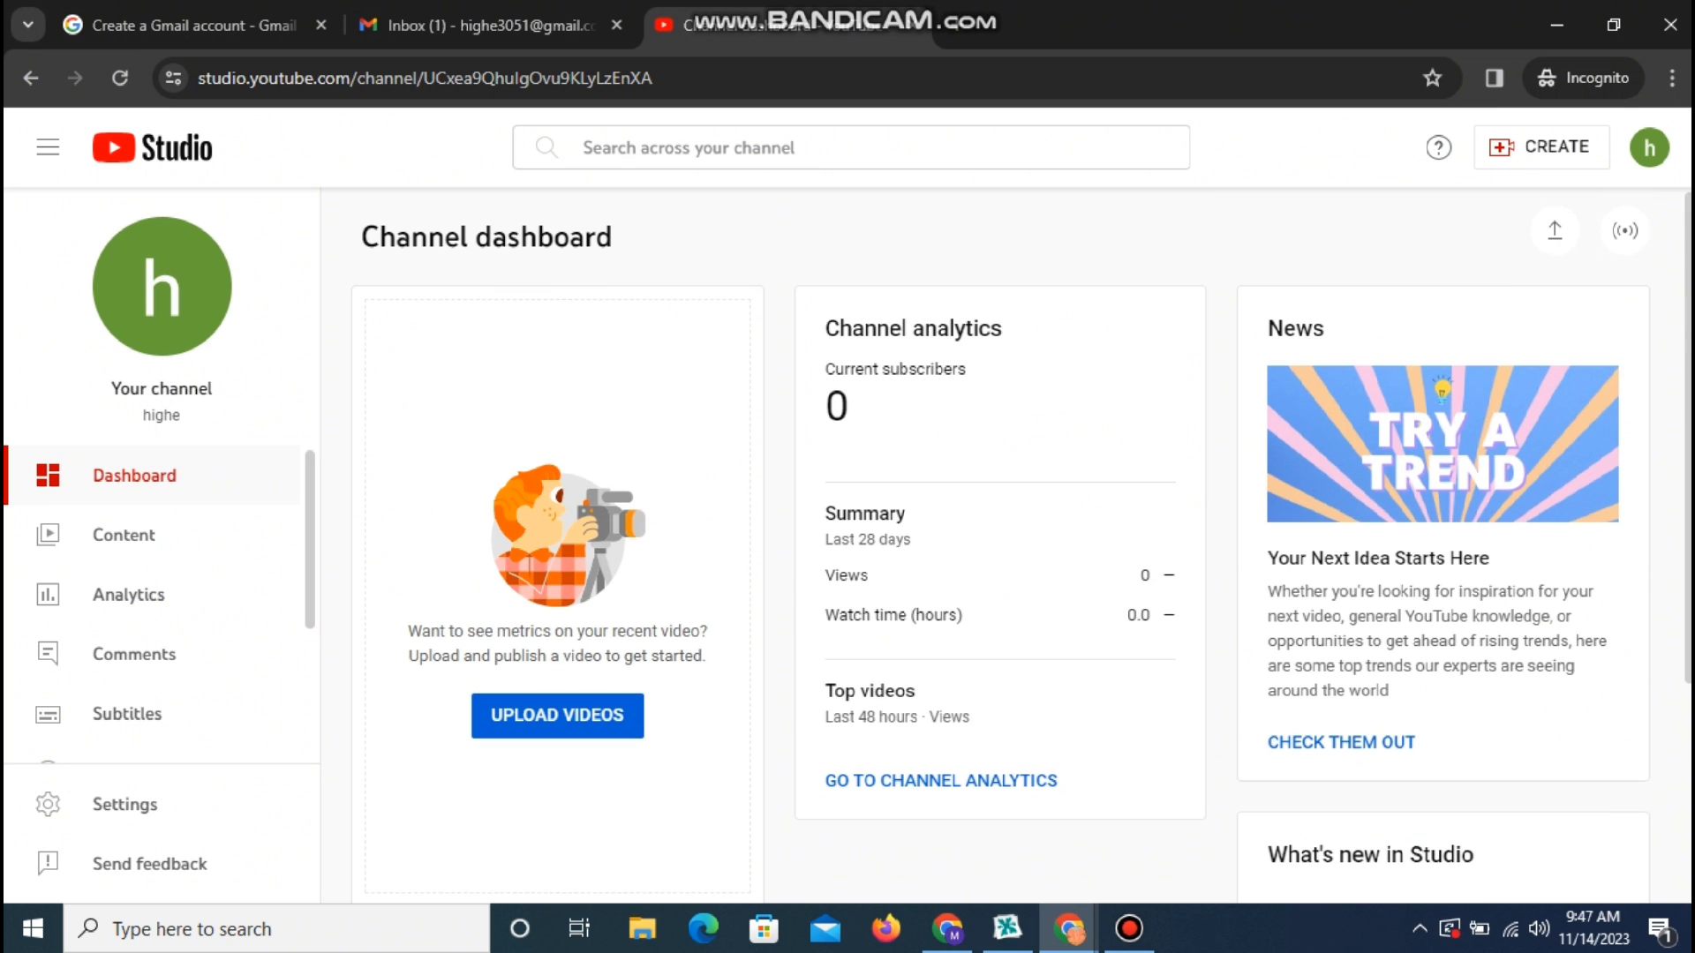
pyautogui.scroll(-3, 1021, 543)
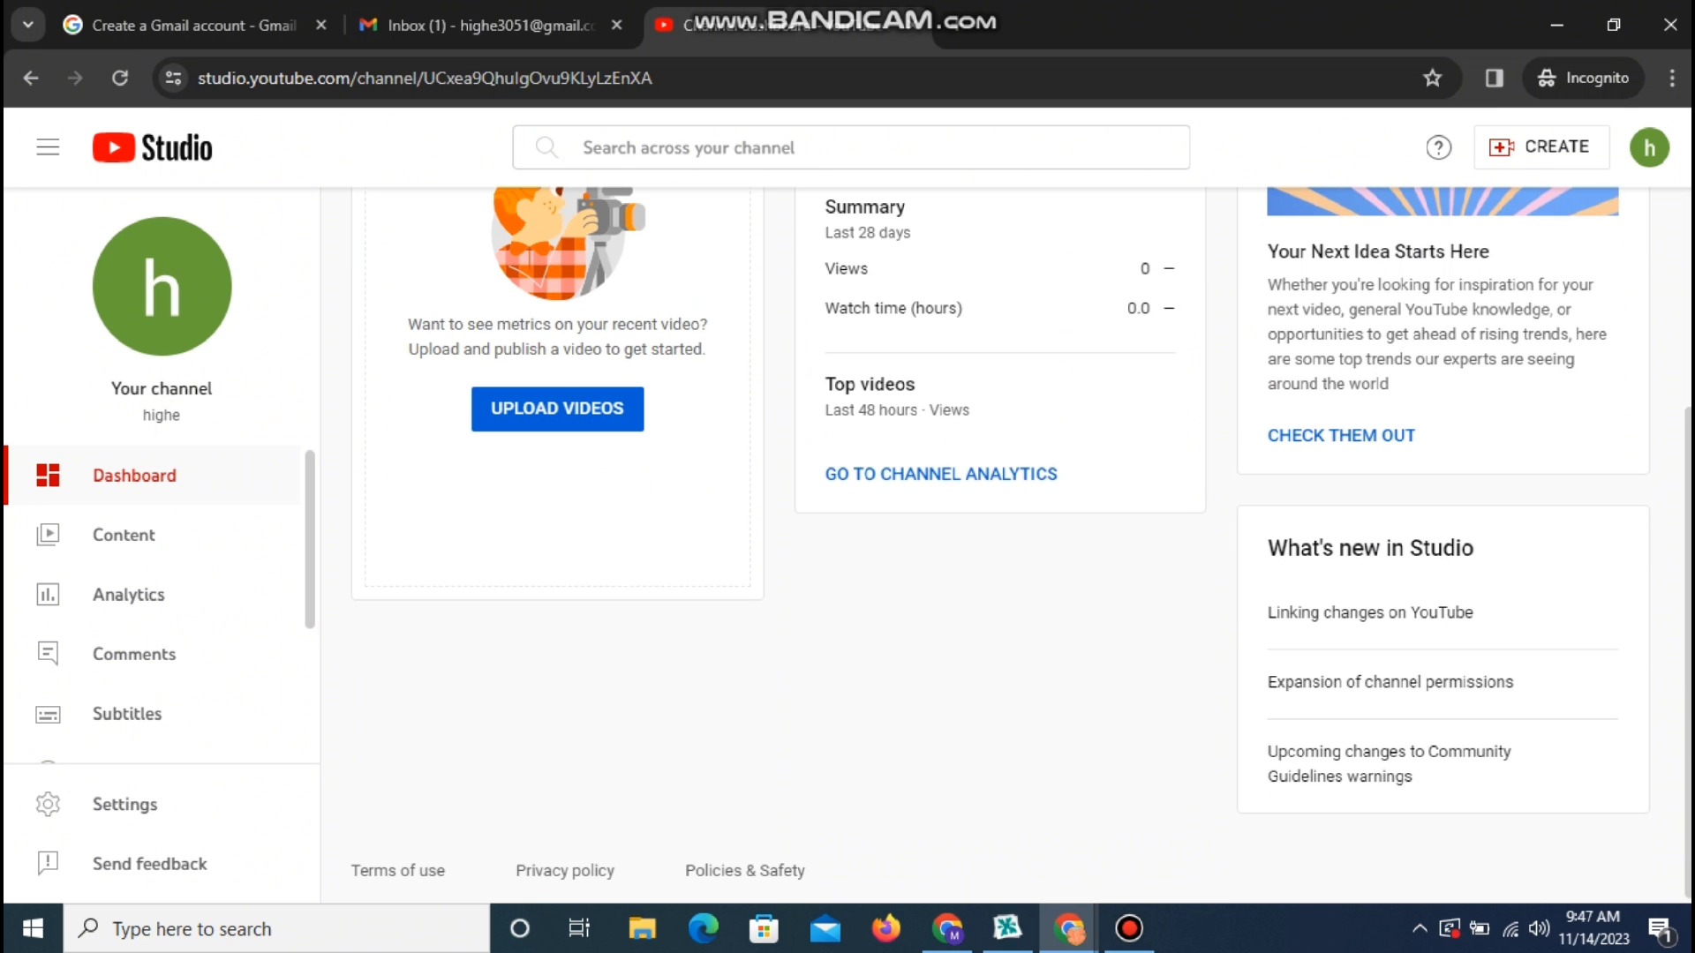